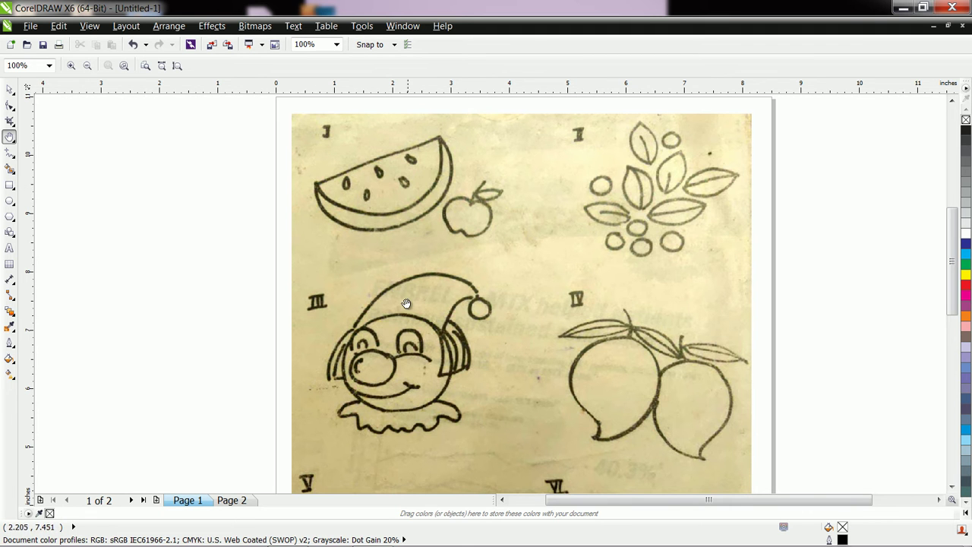
Step: On Page 2, draw a closed half-round watermelon slice about 2.4 by 1.9 inches with a slanted straight edge, using the Bezier tool
click(233, 500)
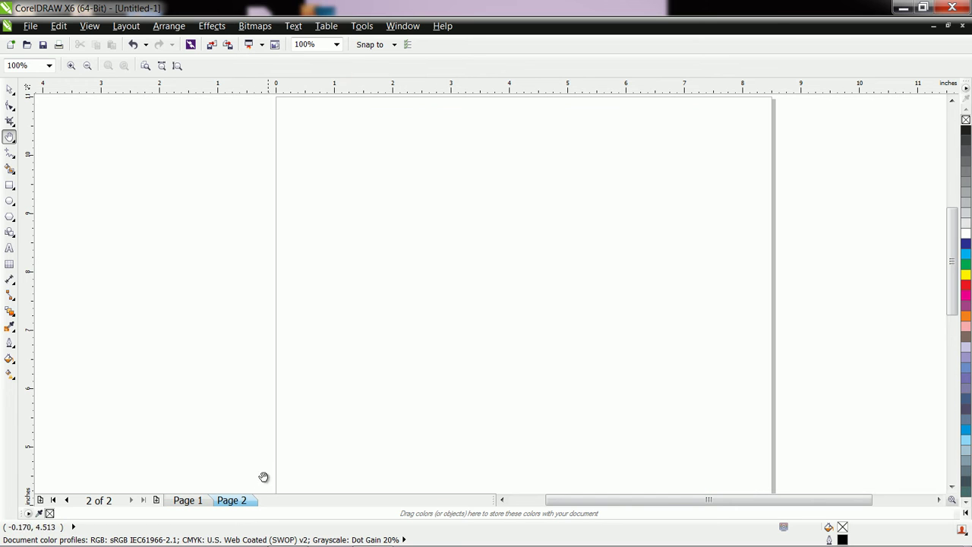
click(14, 161)
click(50, 186)
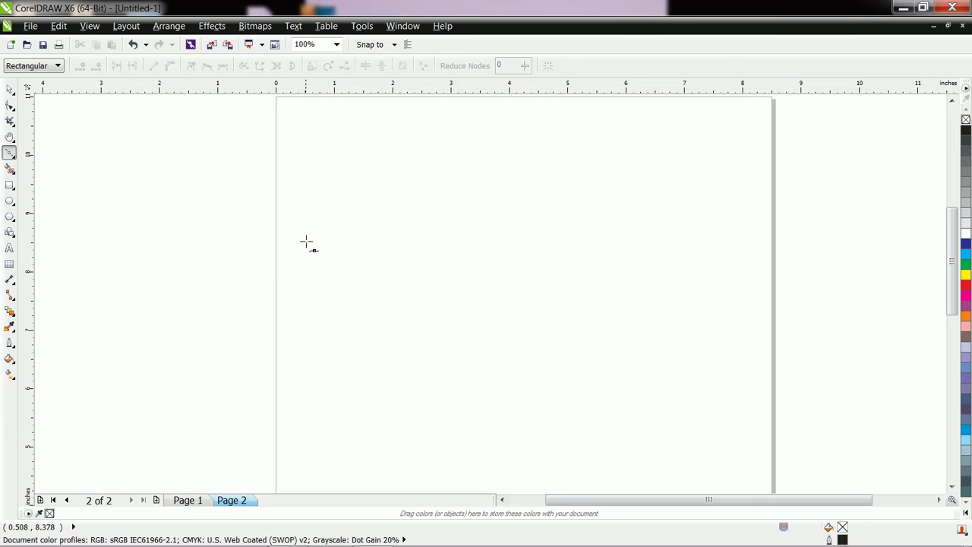
click(358, 243)
click(484, 167)
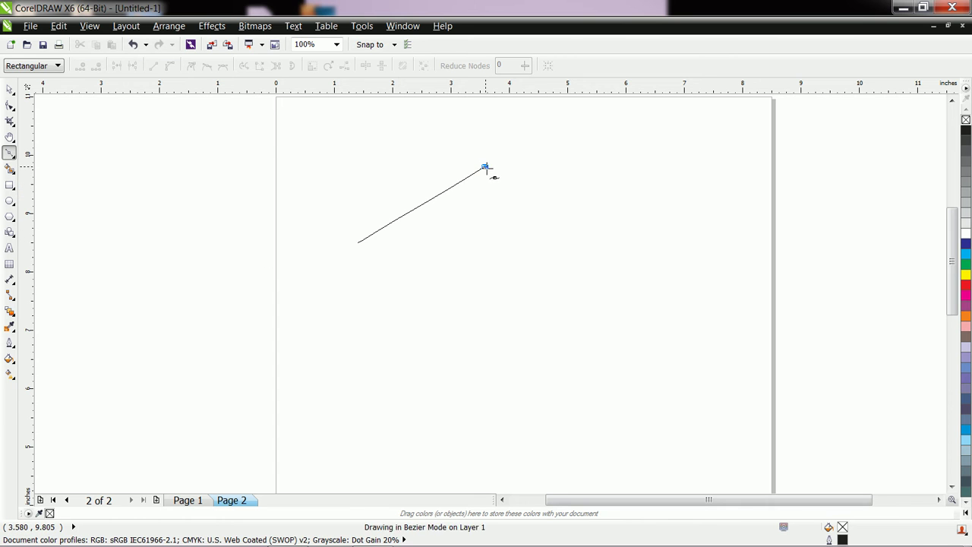
click(497, 185)
click(500, 213)
click(493, 238)
click(483, 253)
click(468, 266)
click(443, 277)
click(421, 277)
click(395, 273)
click(375, 266)
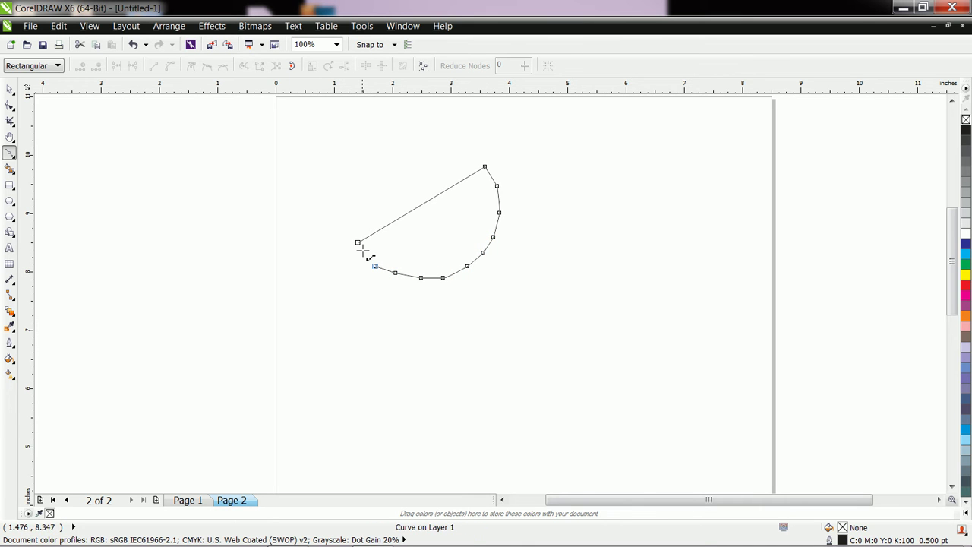
click(357, 242)
Step: Smooth the slice's curved side into one arc by deleting all the nodes between its two tips
click(9, 105)
drag(308, 135, 570, 328)
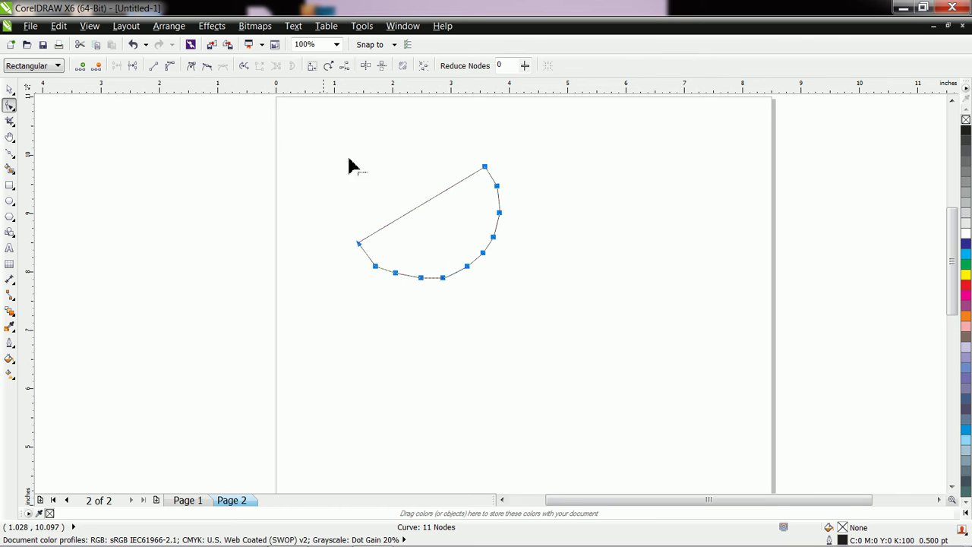
click(518, 338)
drag(485, 180, 501, 249)
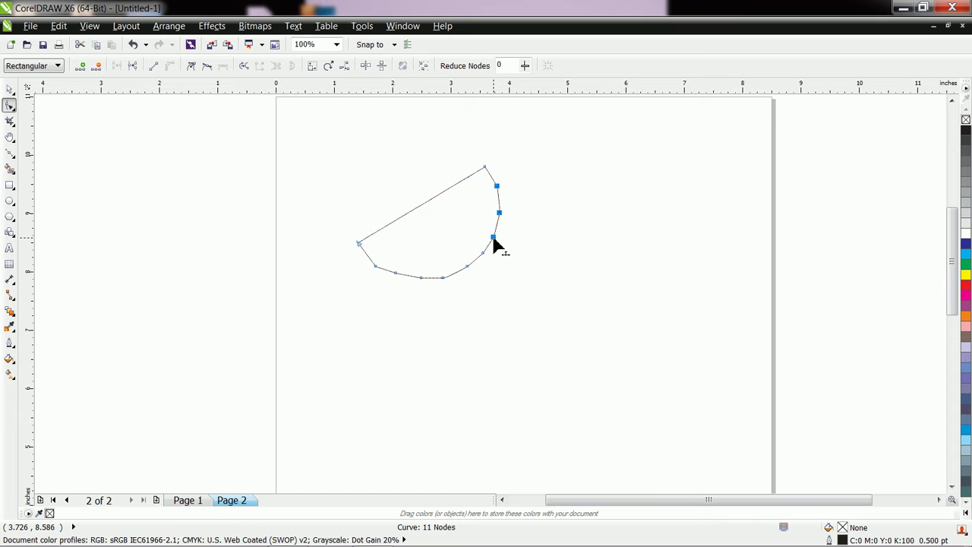
key(Delete)
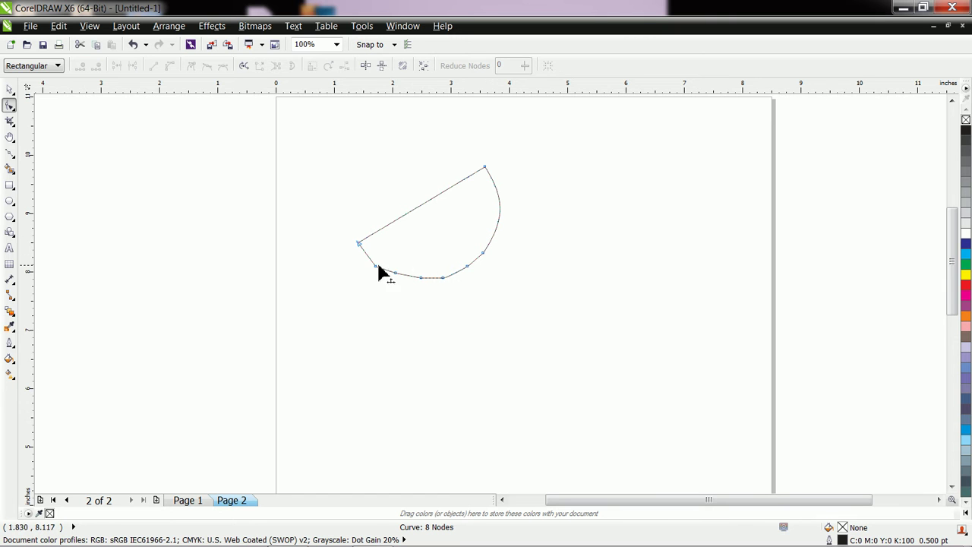
drag(357, 260, 469, 281)
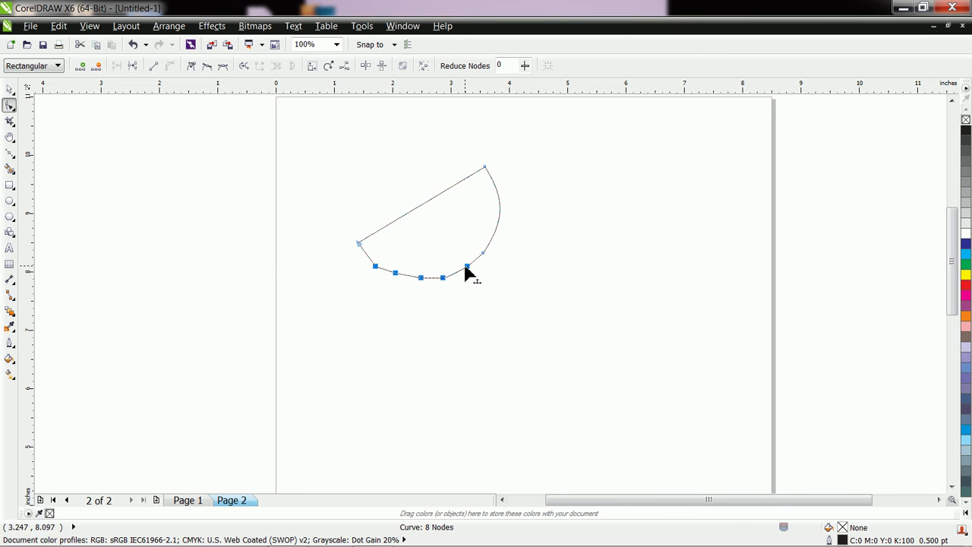
key(Delete)
key(ctrl+z)
key(Delete)
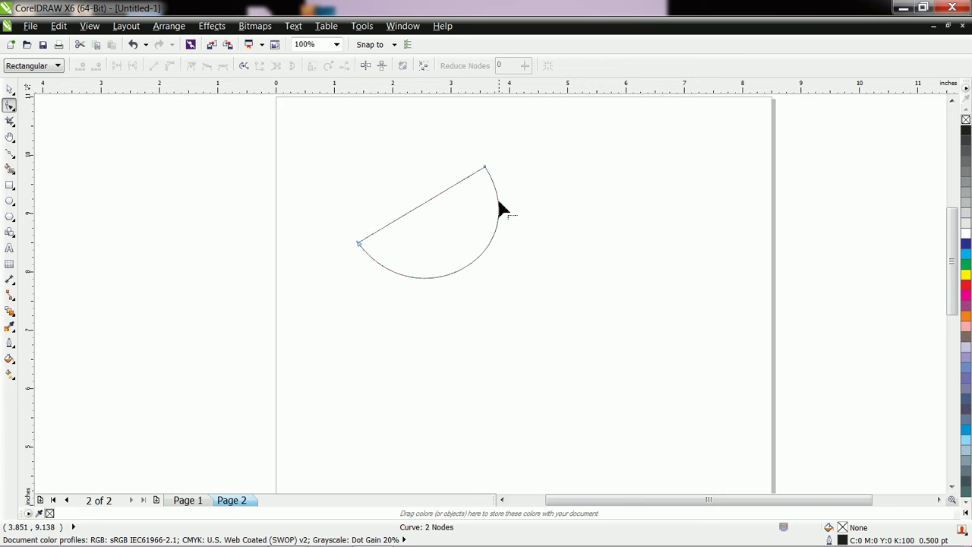
Step: Fill the slice green, duplicate it in place and fill the copy red
click(9, 89)
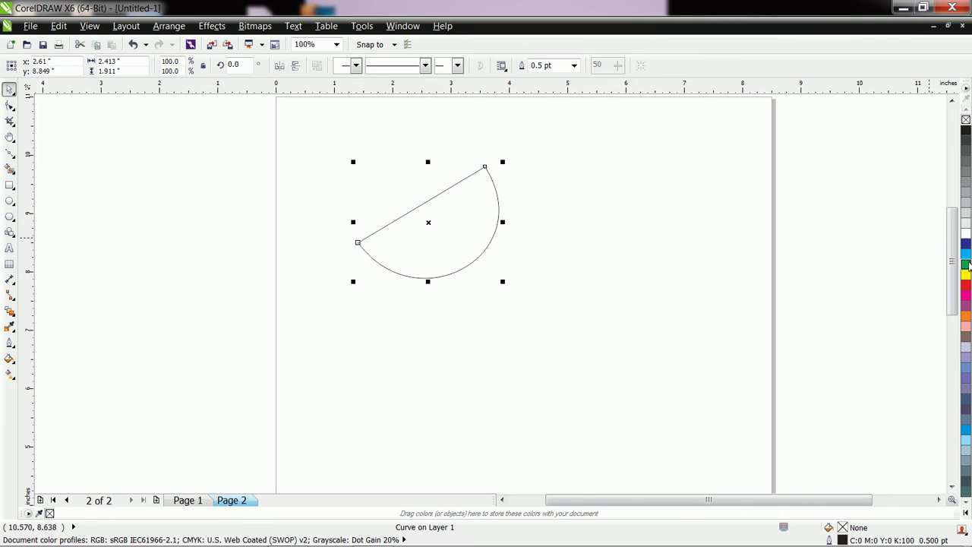
click(966, 264)
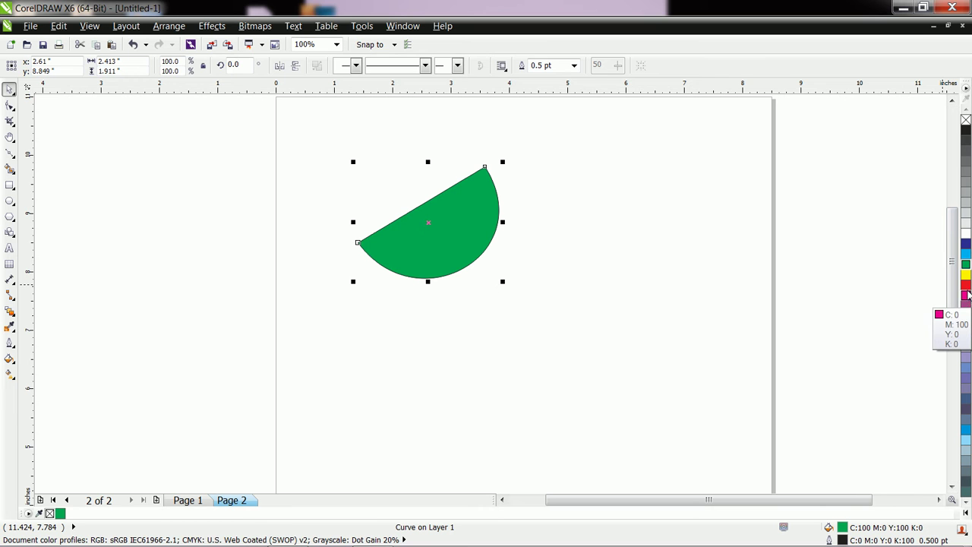
click(966, 285)
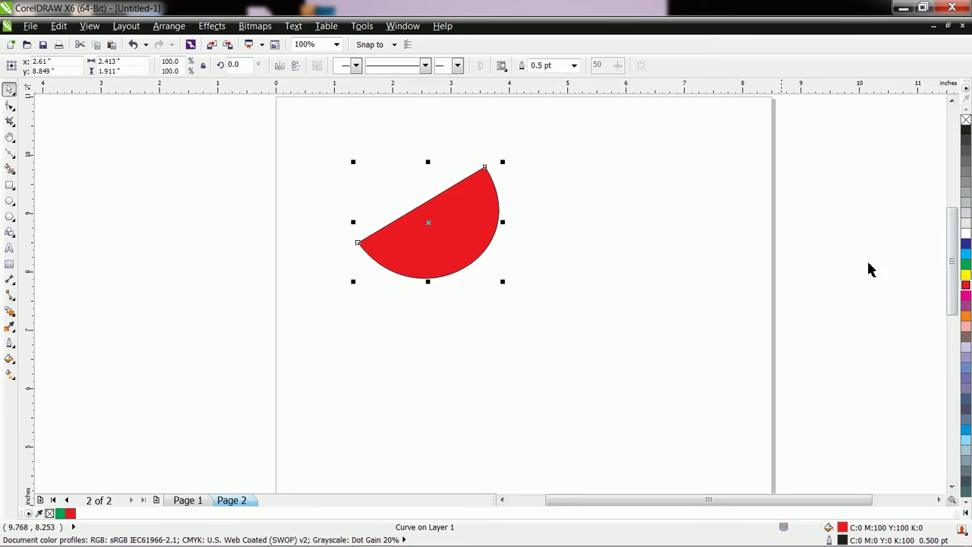
Step: Reshape the red copy's arc inward with its curve handles to expose a green rind between the two tips
click(10, 107)
click(359, 244)
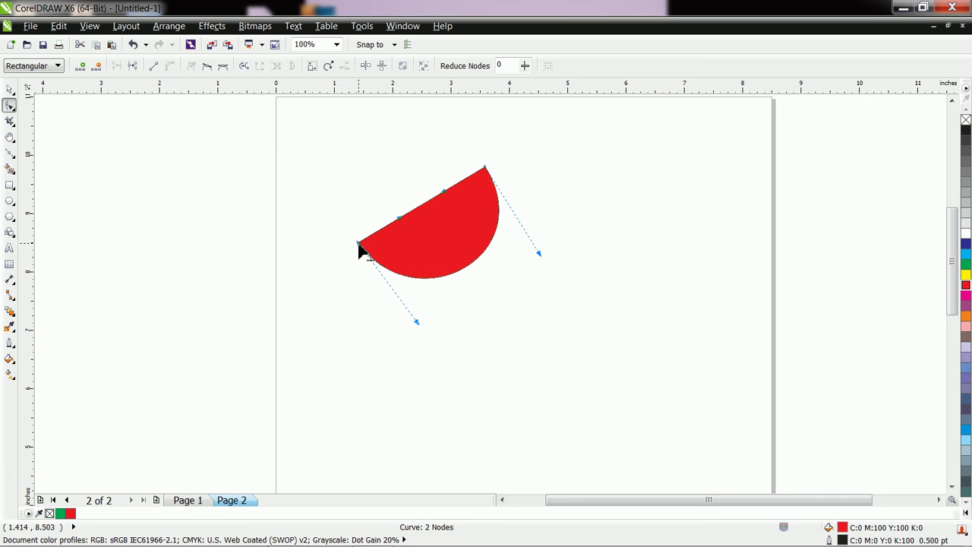
drag(417, 323, 431, 304)
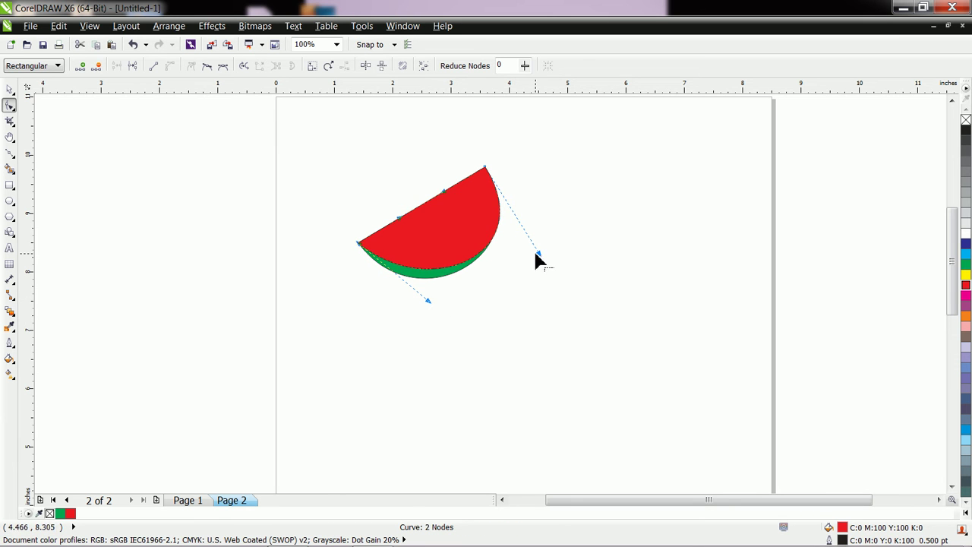
drag(539, 256, 500, 254)
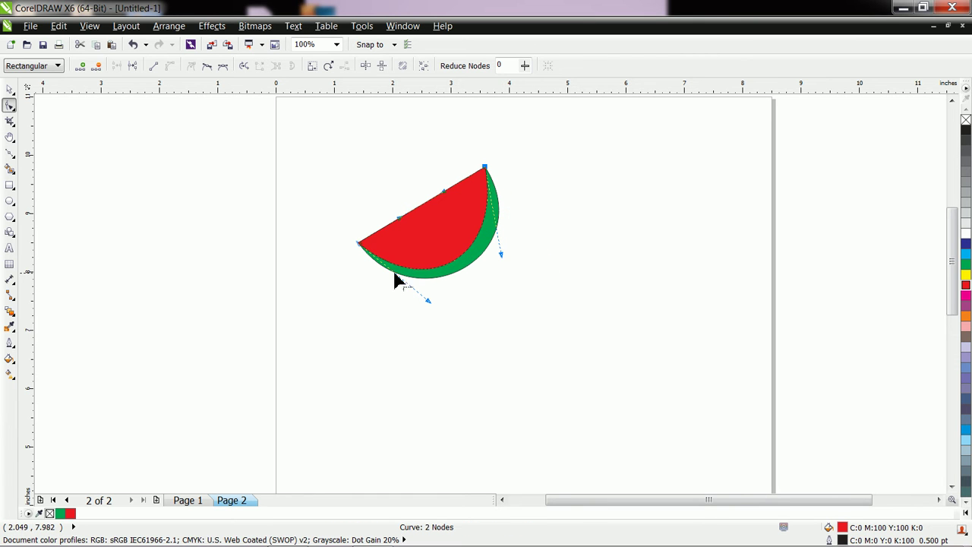
drag(429, 302, 442, 306)
drag(501, 260, 510, 250)
drag(441, 307, 437, 290)
drag(511, 255, 496, 253)
click(523, 303)
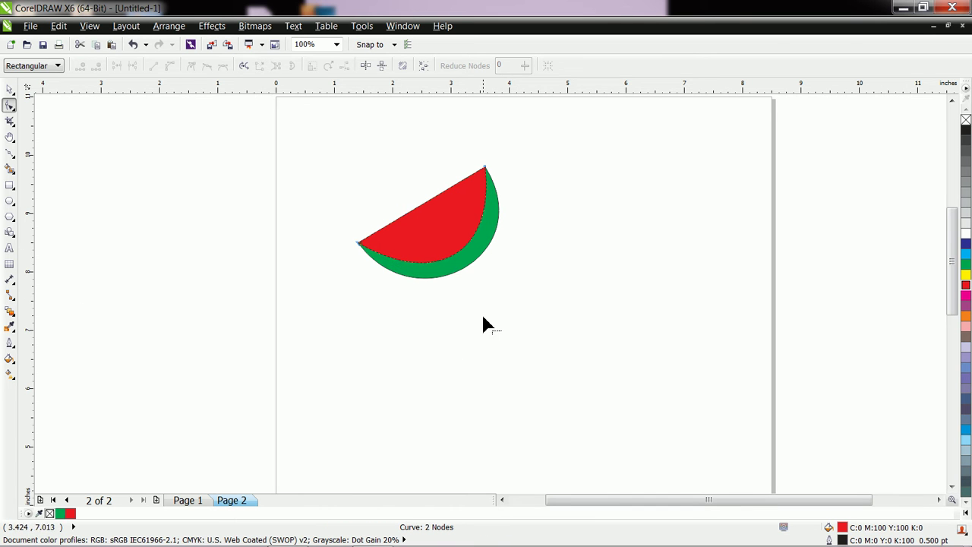
click(10, 89)
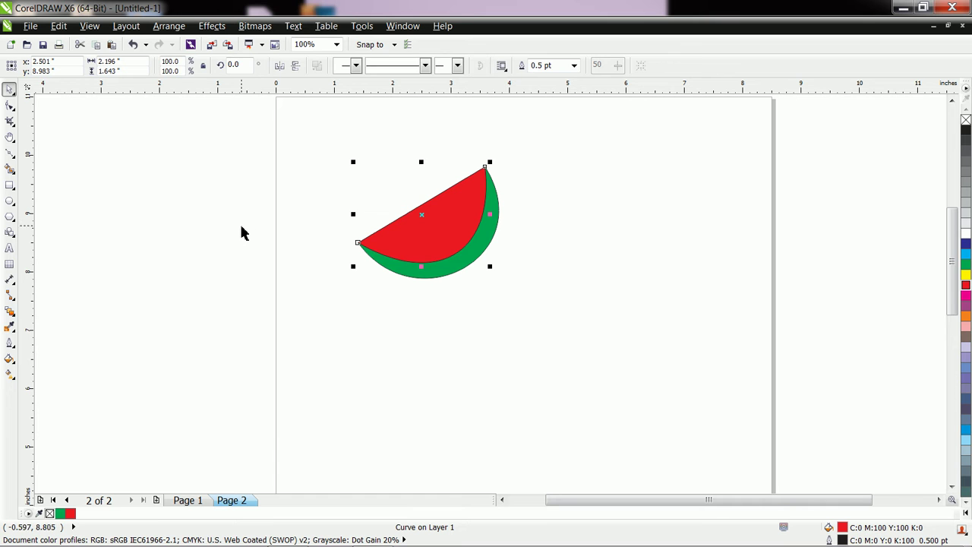
Step: Remove the outline from both the red flesh and the green rind shapes
key(z)
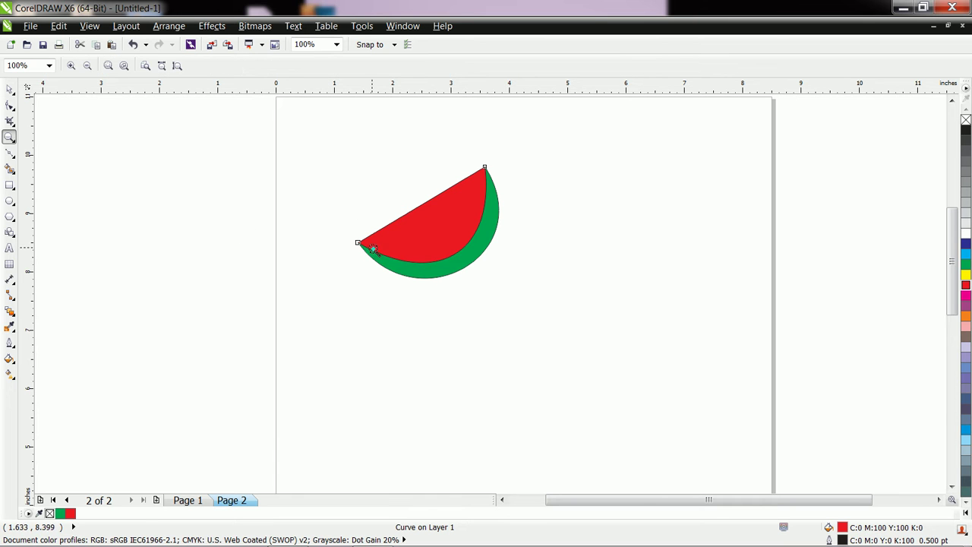
drag(365, 243, 366, 244)
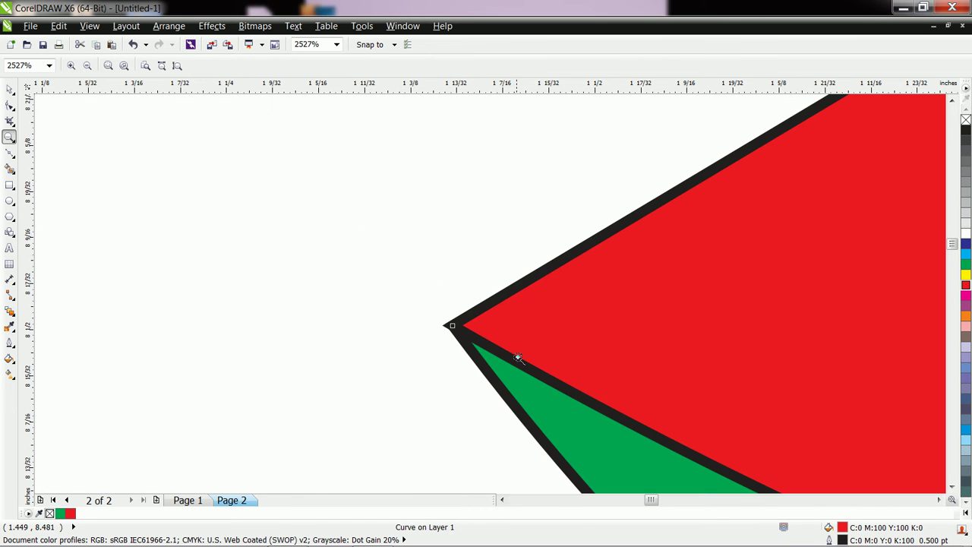
drag(487, 346, 487, 346)
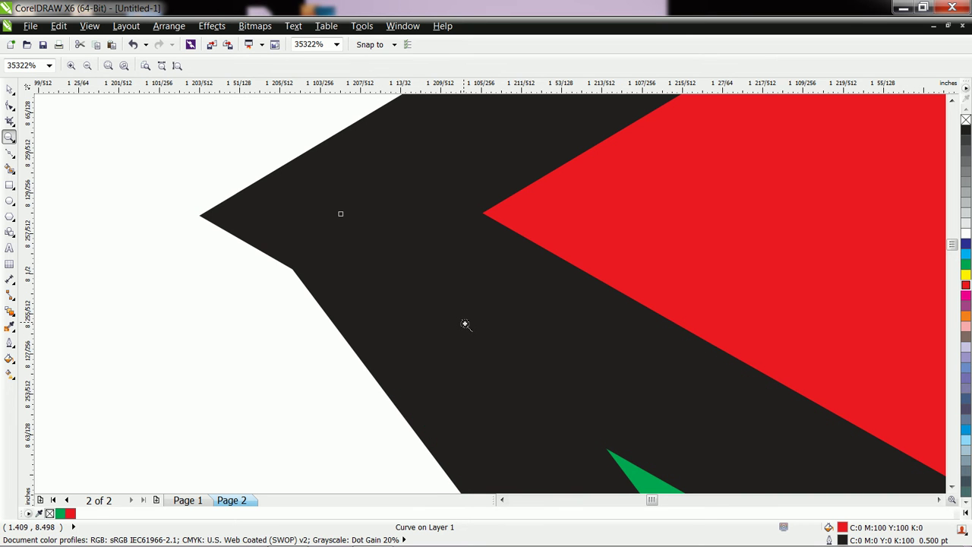
right_click(464, 324)
right_click(560, 331)
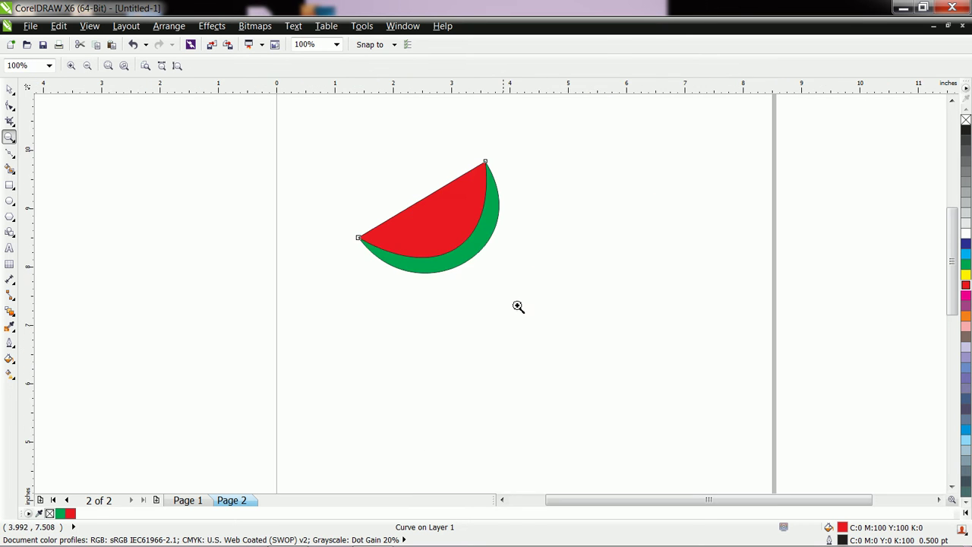
click(9, 90)
drag(319, 134, 558, 342)
click(10, 343)
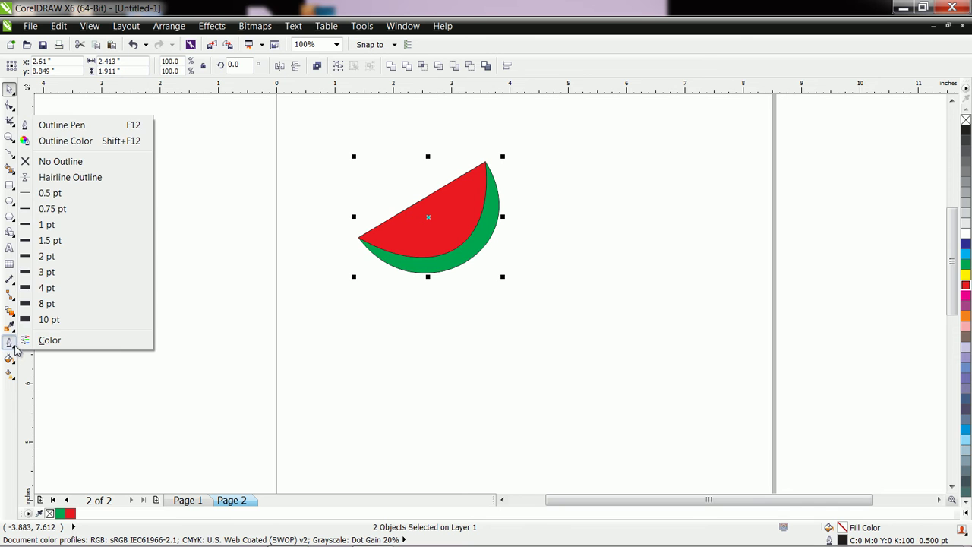
click(62, 161)
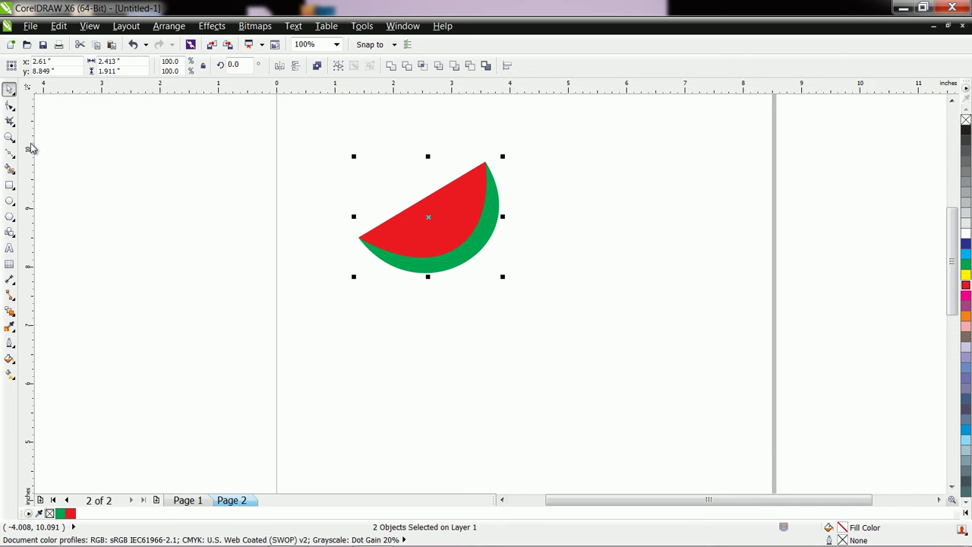
Step: Examine close up how the red and green shapes meet at both tips of the slice
key(z)
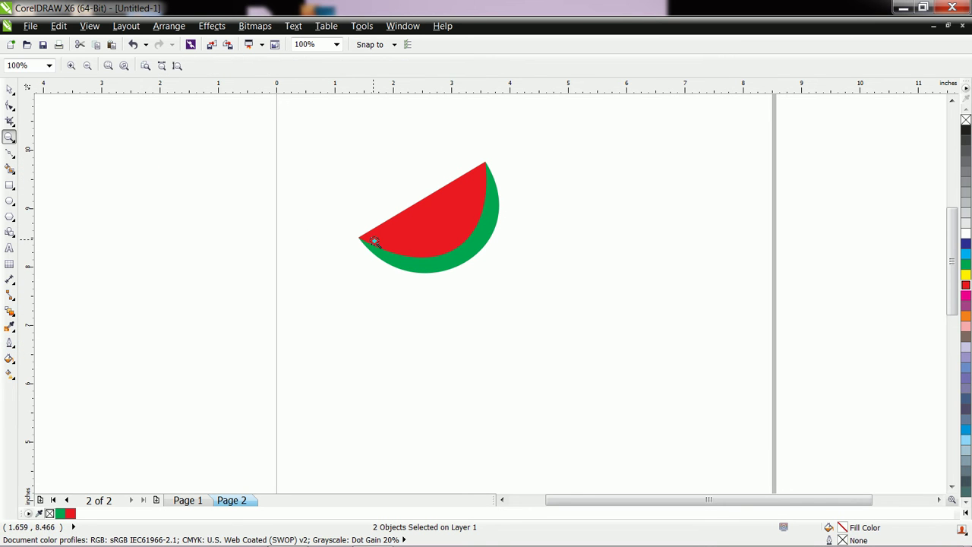
click(365, 242)
click(497, 293)
click(487, 288)
click(478, 298)
click(471, 314)
click(473, 315)
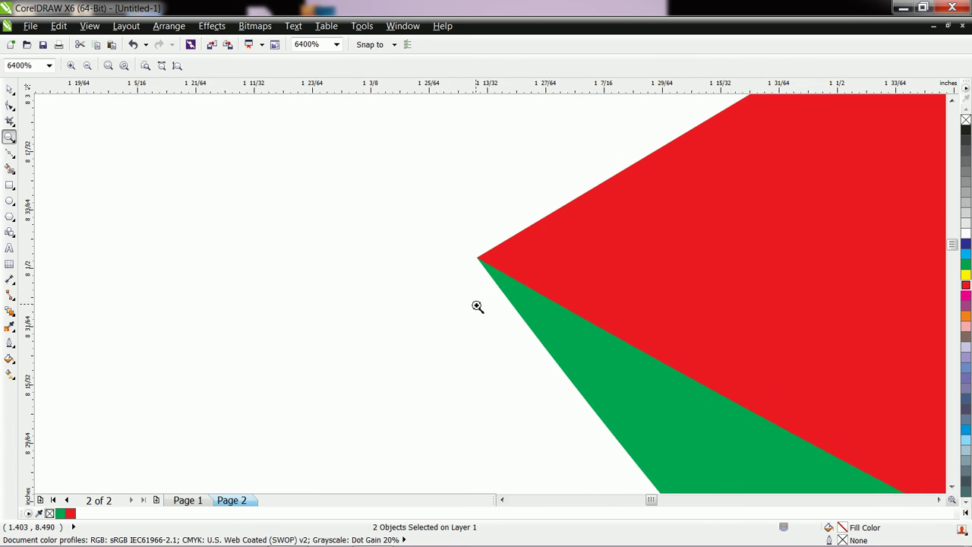
click(492, 271)
click(494, 270)
click(487, 277)
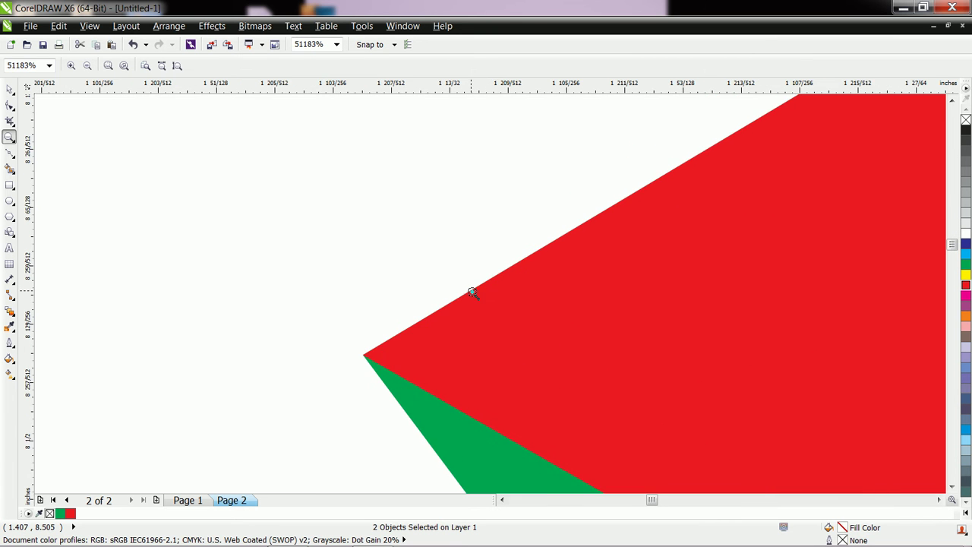
scroll(471, 291, down, 9)
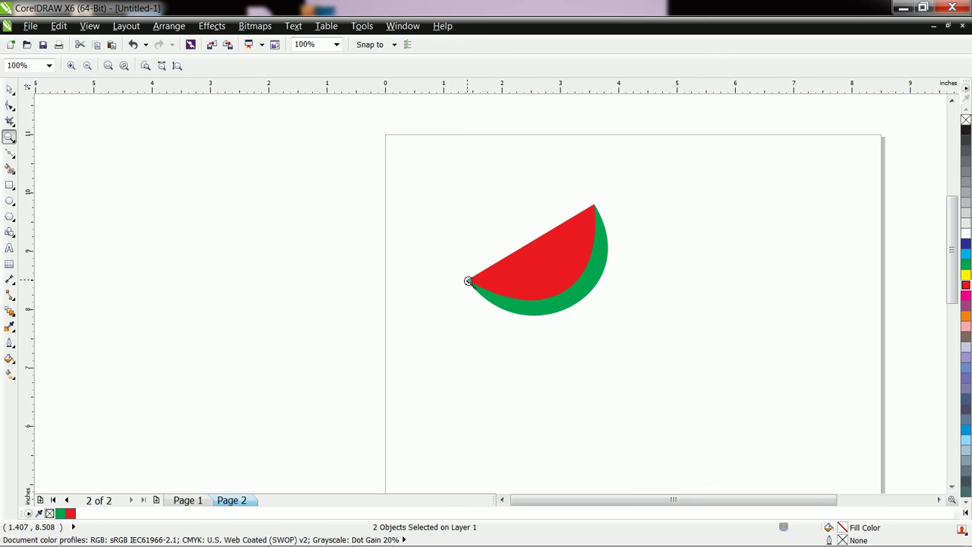
scroll(591, 206, up, 1)
scroll(601, 206, up, 2)
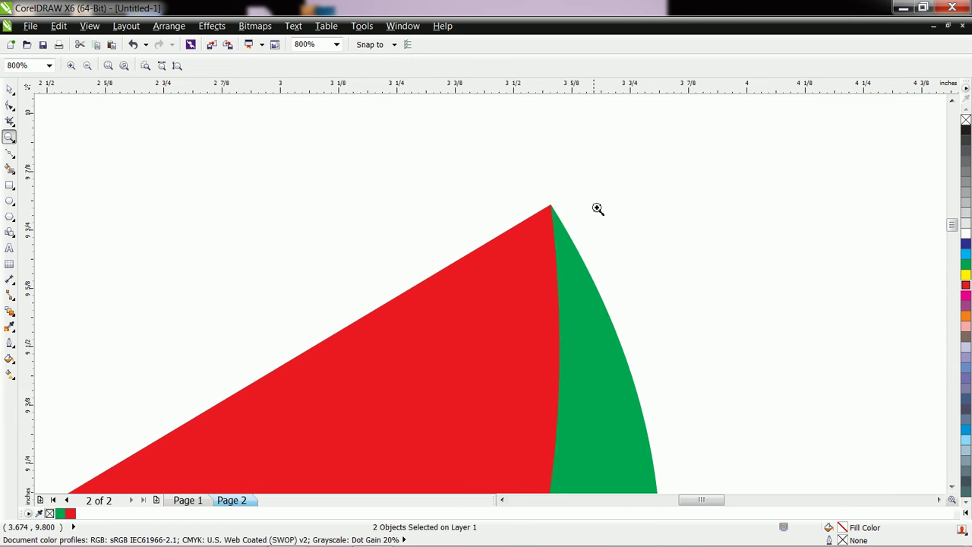
scroll(562, 209, up, 7)
scroll(562, 194, down, 9)
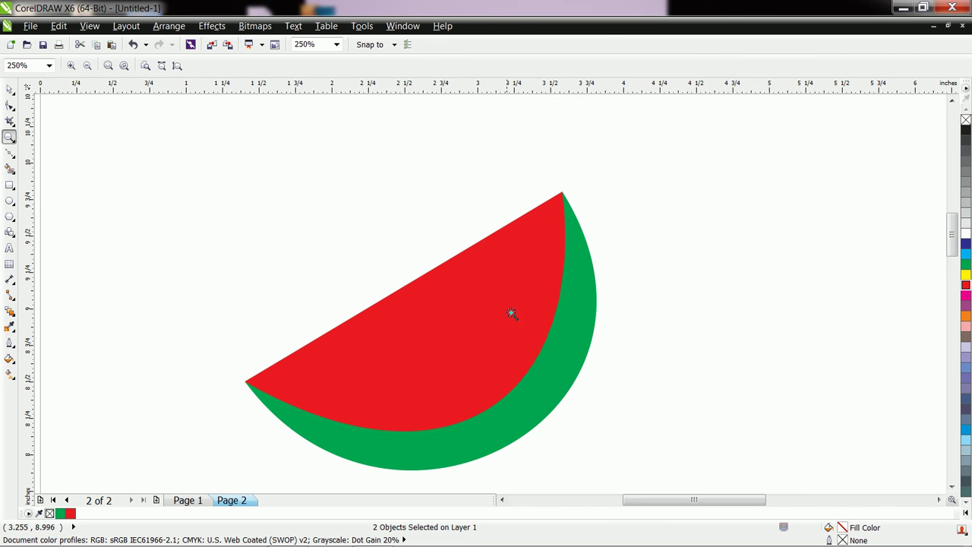
Step: Draw a small upright seed ellipse about 0.05 by 0.1 inch beside the slice and fill it black
key(h)
drag(448, 351, 486, 318)
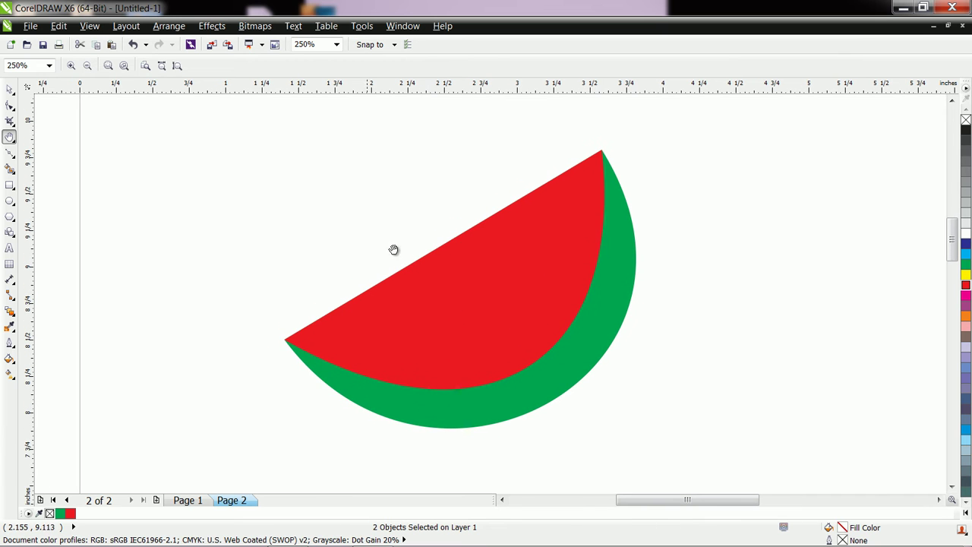
click(9, 89)
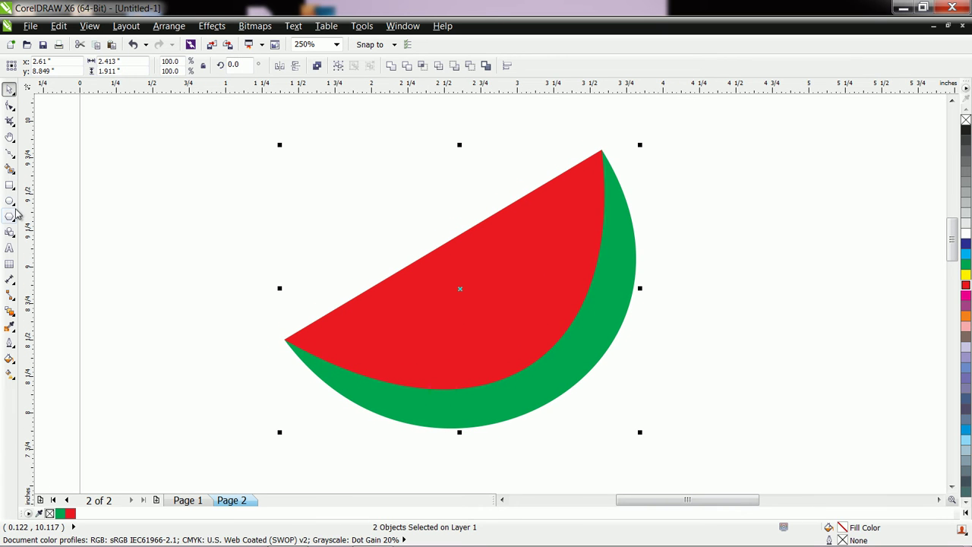
click(11, 202)
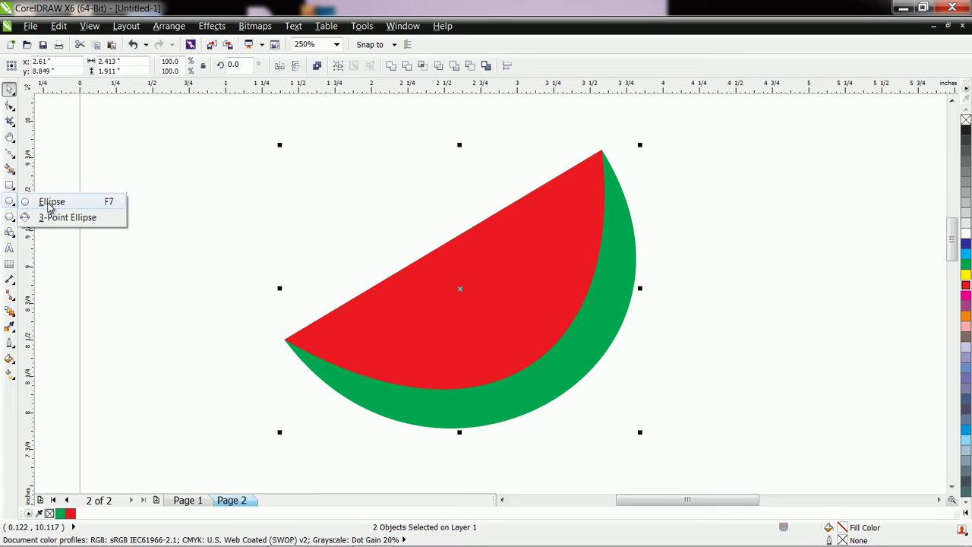
click(51, 202)
drag(196, 214, 203, 226)
scroll(960, 133, up, 3)
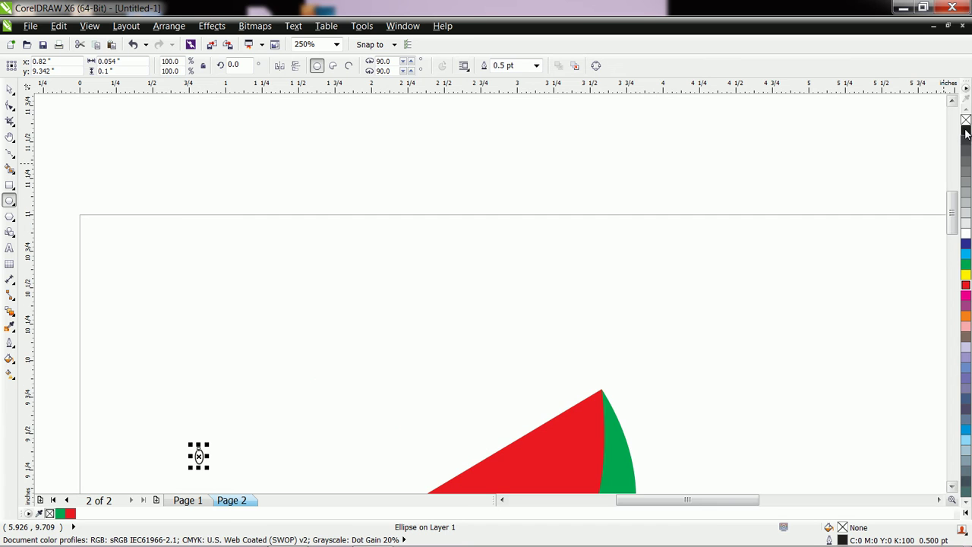
click(967, 131)
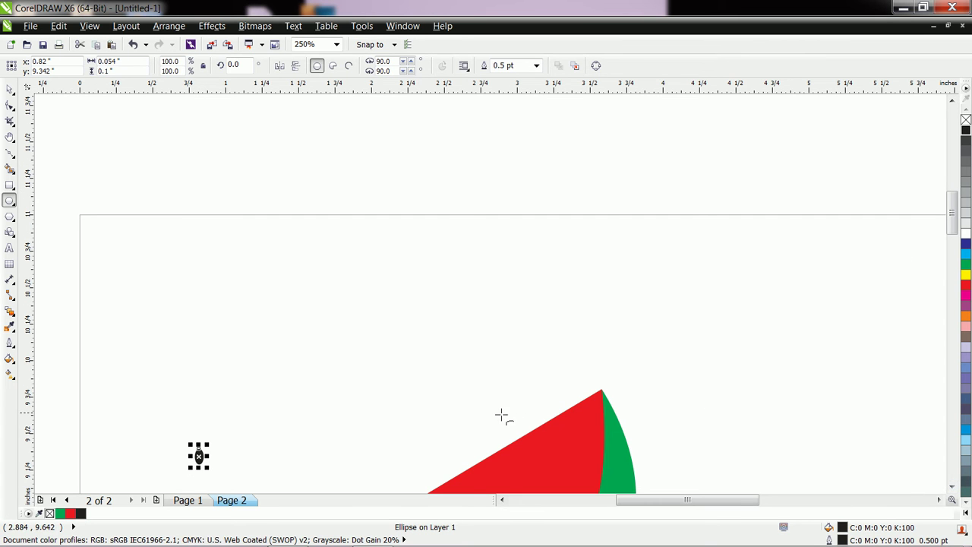
key(h)
drag(474, 421, 501, 221)
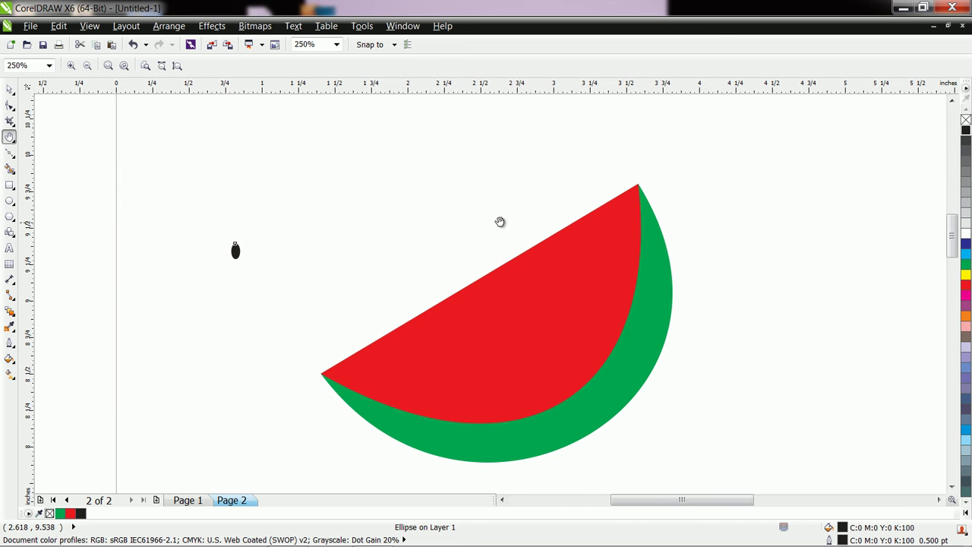
Step: Rotate the black seed ellipse to 41.9 degrees and place it inside the red flesh near the slice's lower-left tip
click(9, 89)
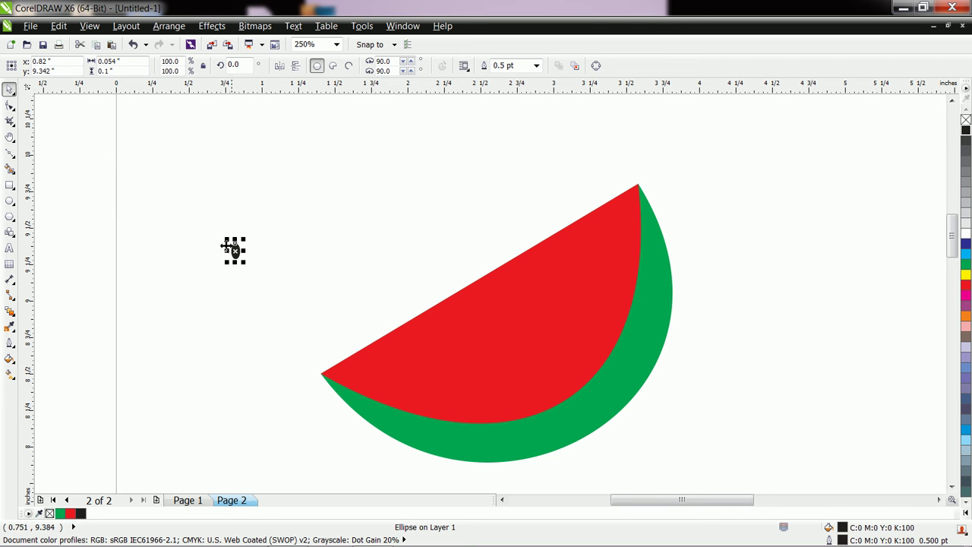
click(238, 253)
drag(249, 268, 396, 367)
click(236, 279)
click(238, 254)
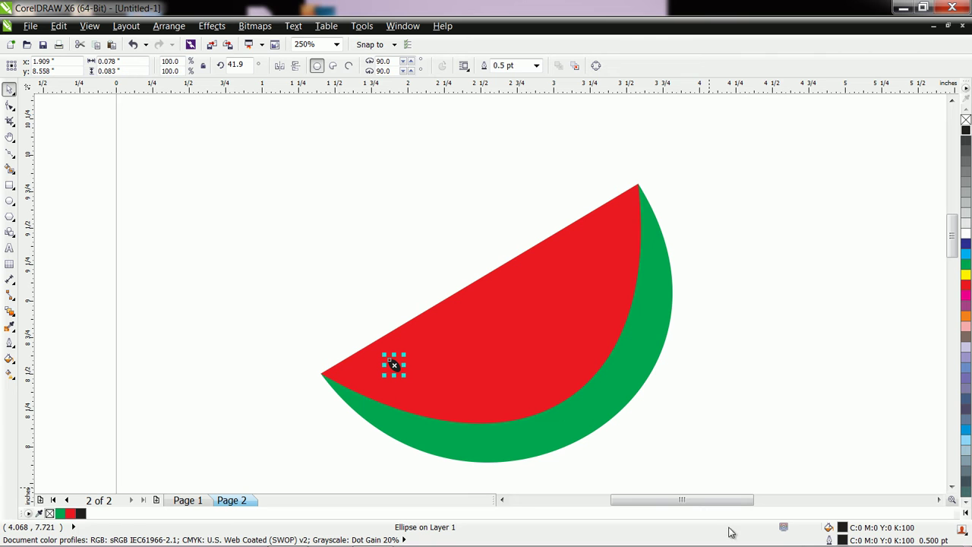
Step: Scatter seven copies of the tilted black seed across the red flesh up to the slice's upper tip
drag(394, 366, 458, 344)
drag(395, 366, 471, 394)
drag(394, 366, 527, 349)
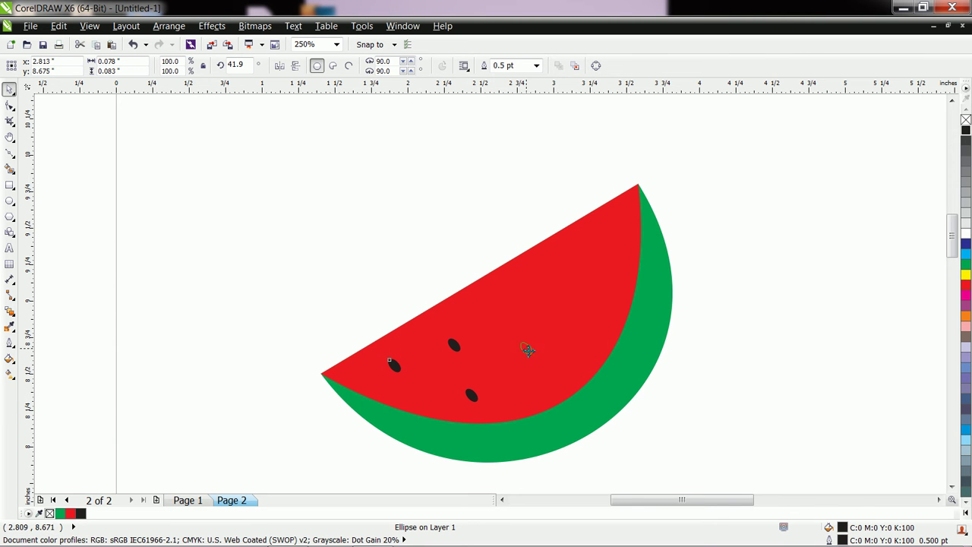
drag(395, 365, 513, 287)
drag(394, 363, 566, 281)
drag(395, 364, 583, 339)
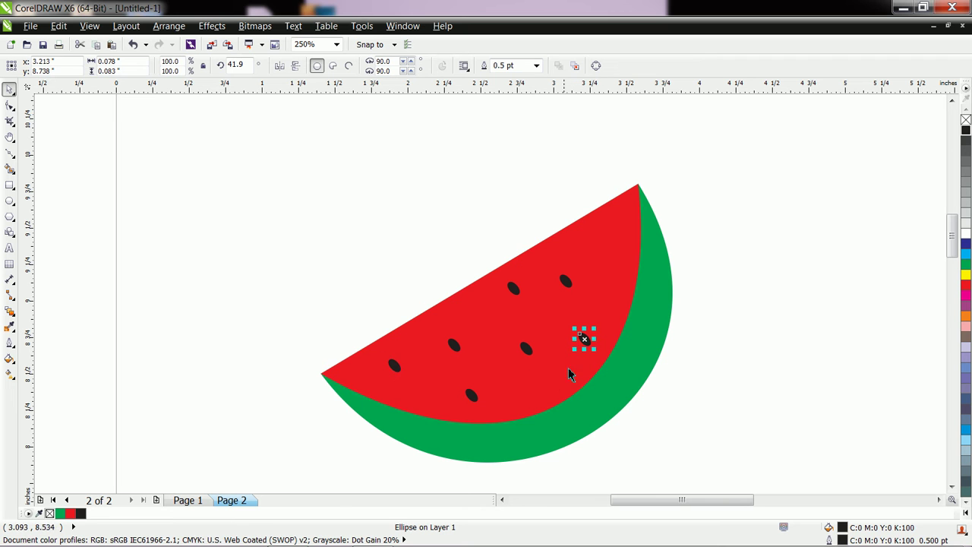
drag(394, 365, 605, 235)
click(751, 316)
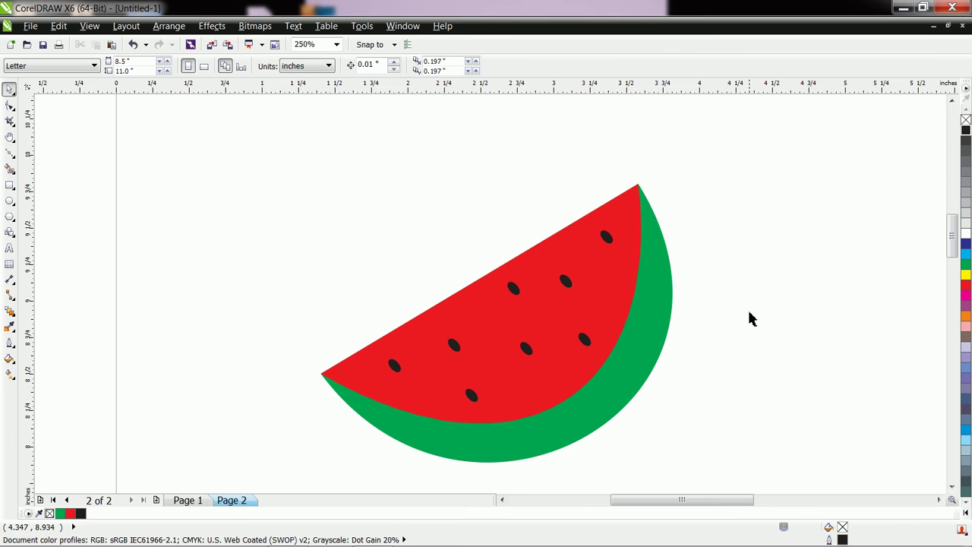
Step: Group the rind, flesh and all seeds into one object and move the slice toward the page's upper-left corner
scroll(692, 348, down, 1)
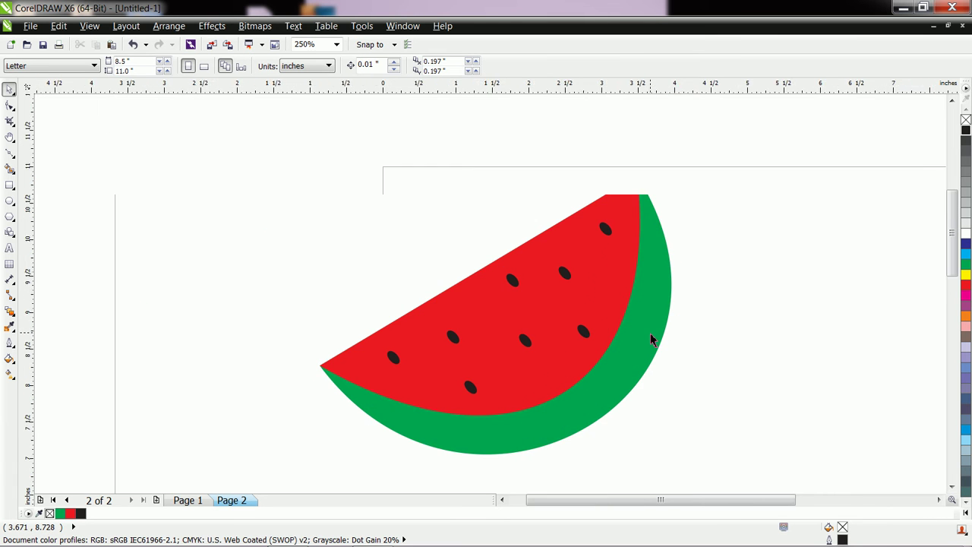
scroll(652, 341, down, 2)
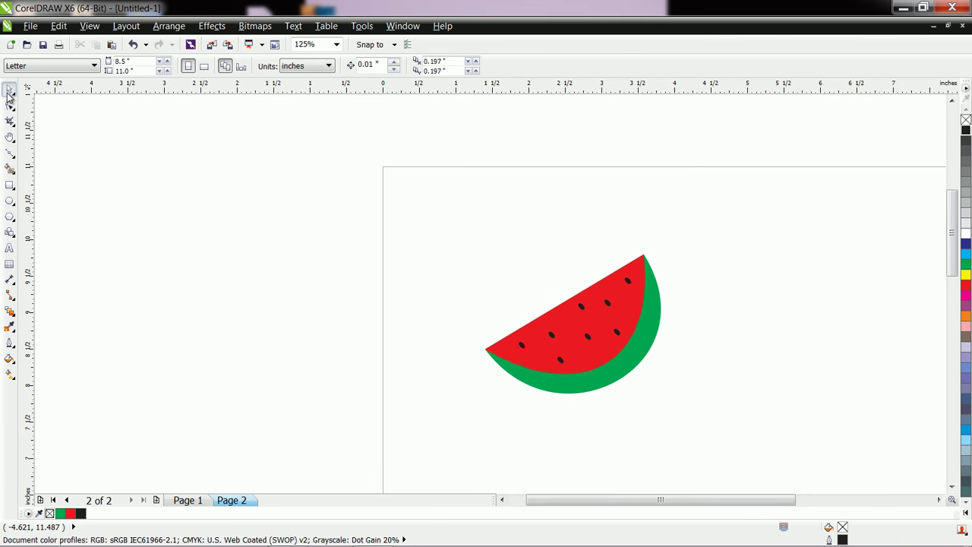
drag(448, 202, 498, 237)
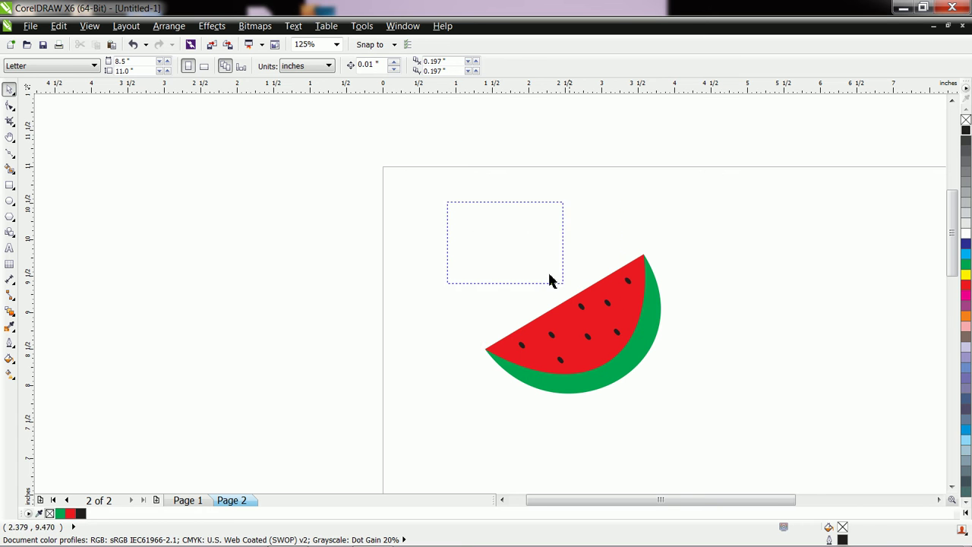
drag(702, 431, 712, 448)
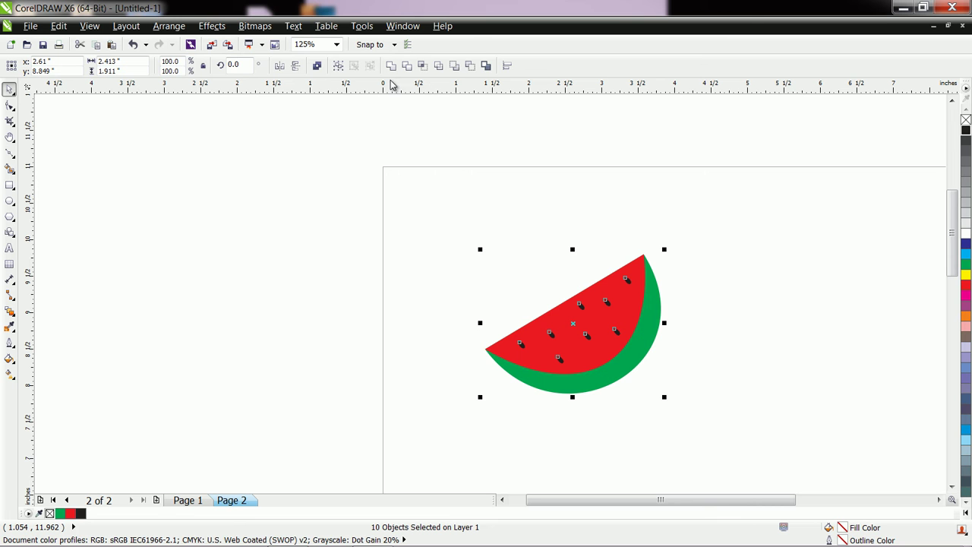
click(339, 67)
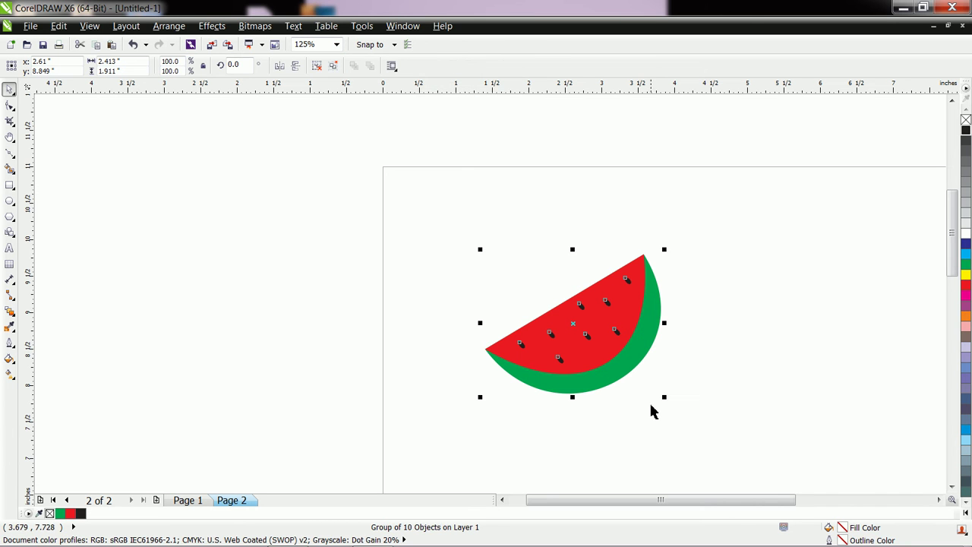
drag(611, 364, 564, 329)
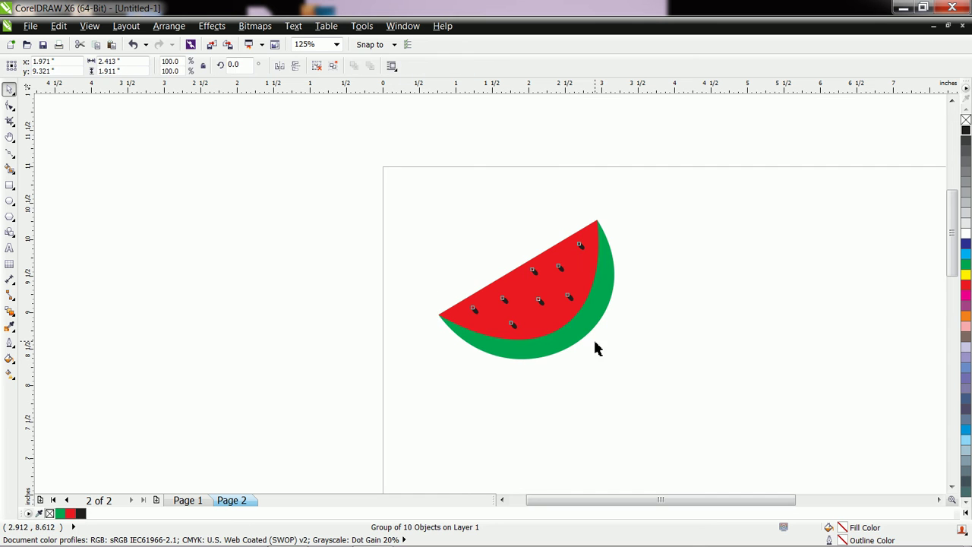
click(614, 365)
click(608, 336)
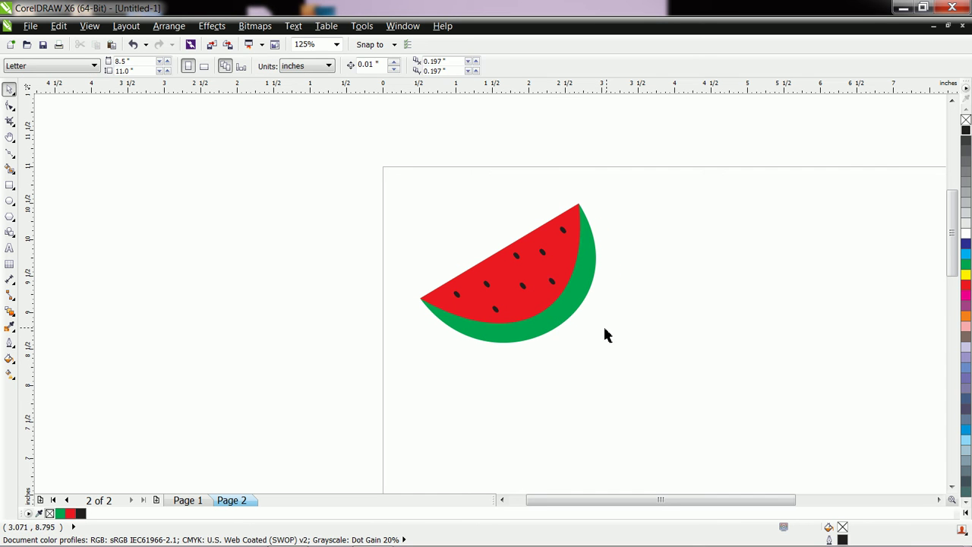
Step: Duplicate the slice, rotate the copy clockwise until its straight edge is nearly level, and overlap it on the original's lower-right part
click(566, 318)
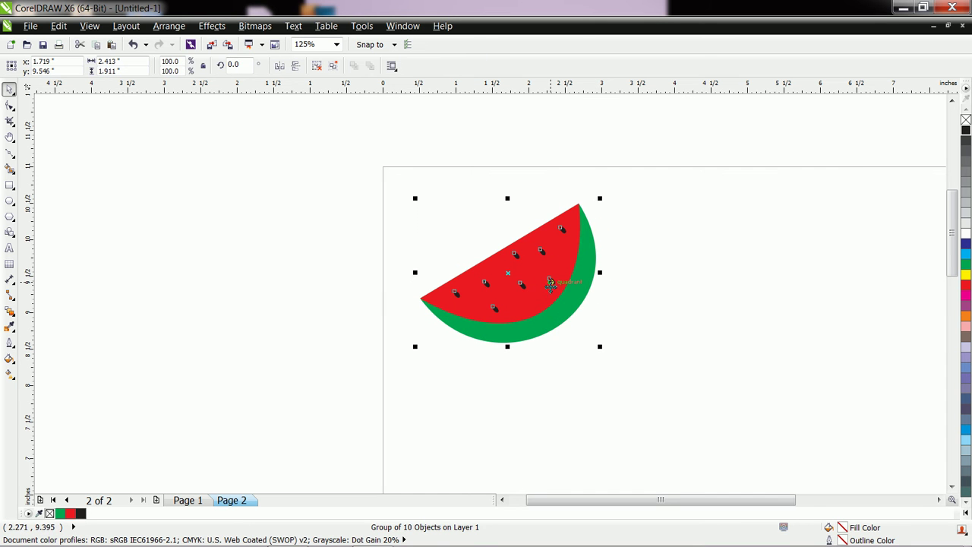
drag(544, 282, 696, 300)
click(735, 280)
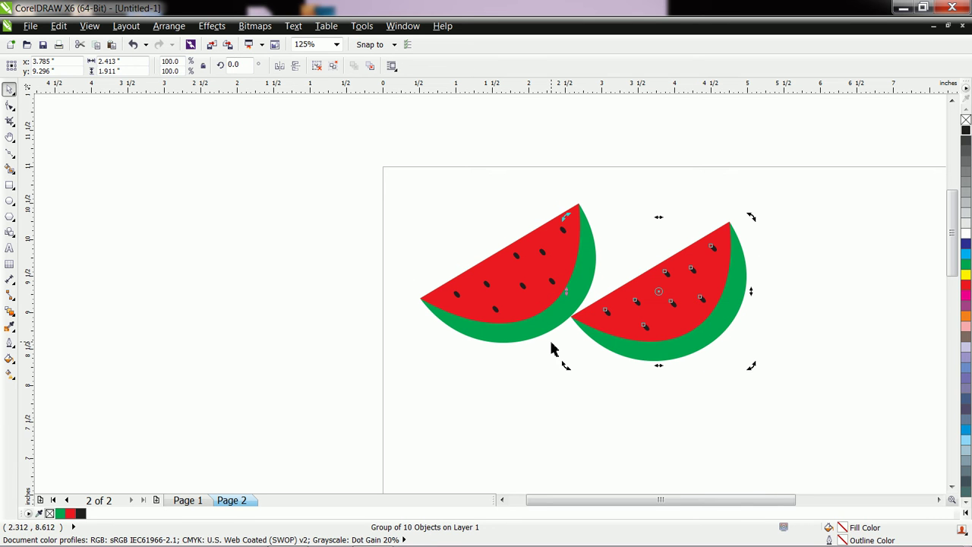
drag(569, 369, 594, 287)
click(701, 362)
click(674, 354)
drag(673, 354, 619, 361)
click(769, 384)
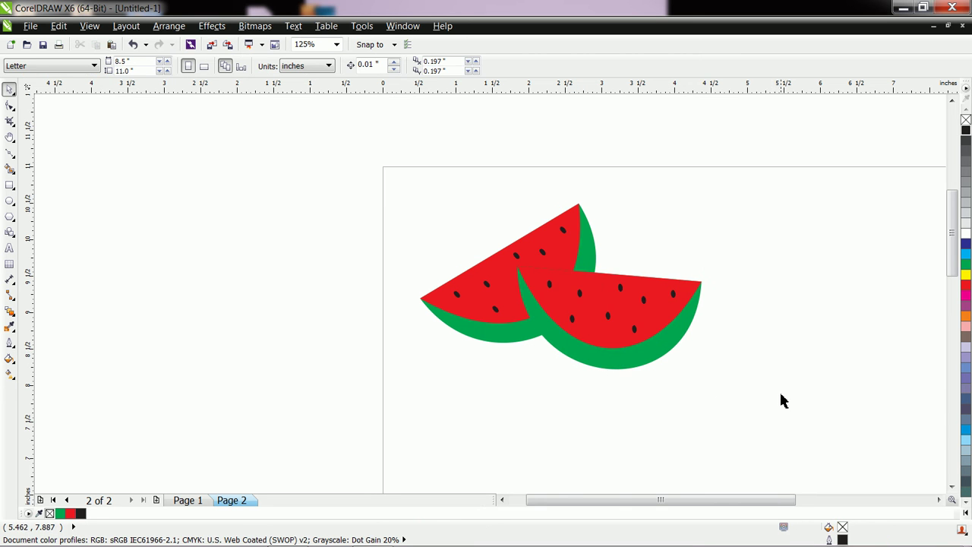
Step: Switch to Page 1 and bring the potted plant sketch V into view with empty space beside the page
scroll(770, 385, down, 1)
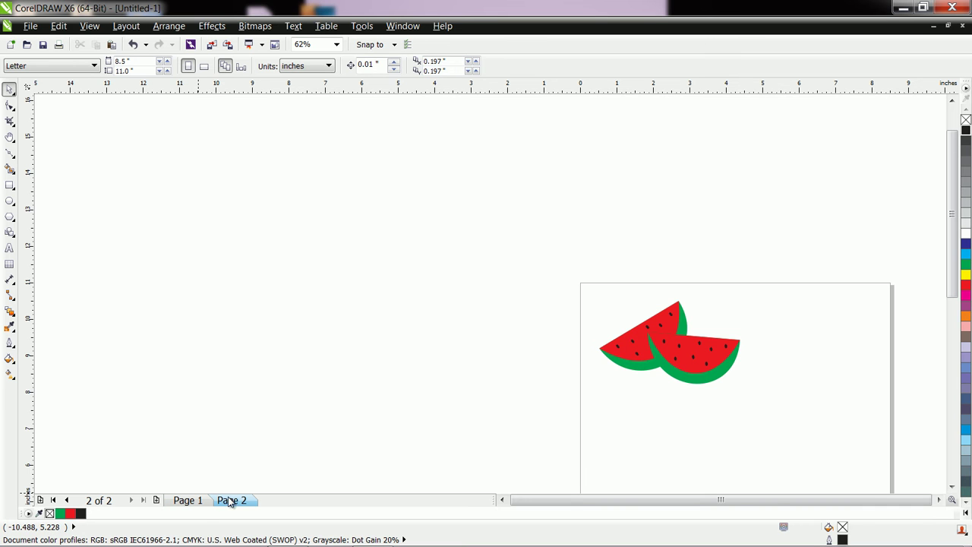
click(202, 501)
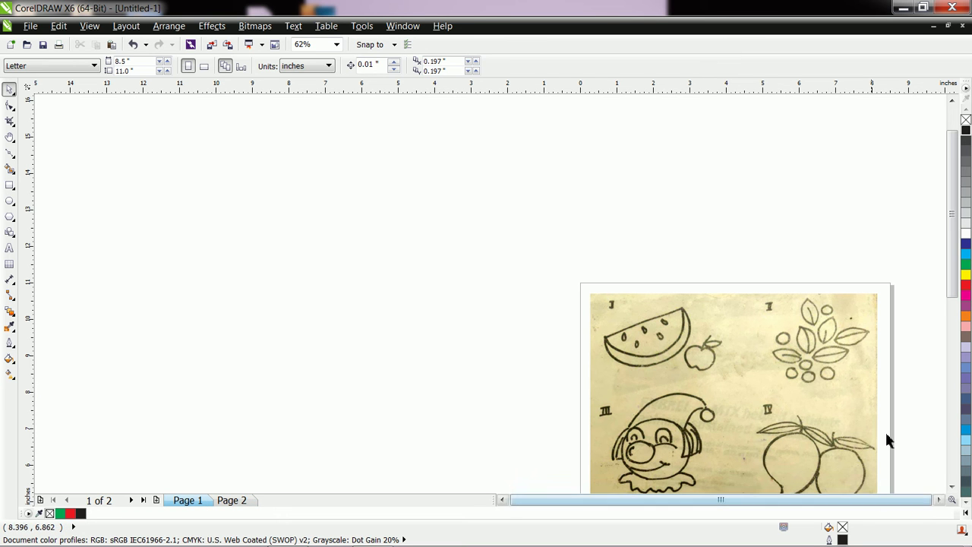
key(h)
drag(811, 440, 514, 217)
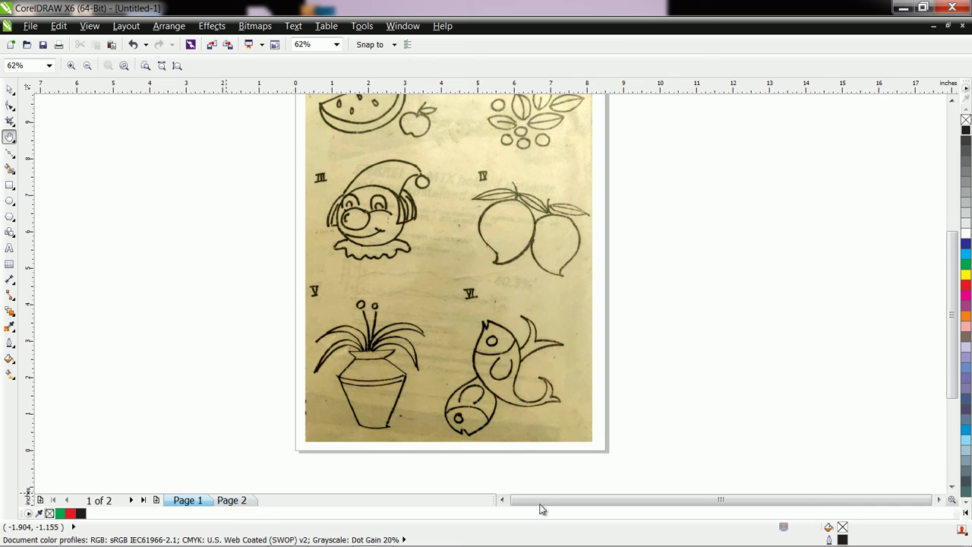
click(940, 500)
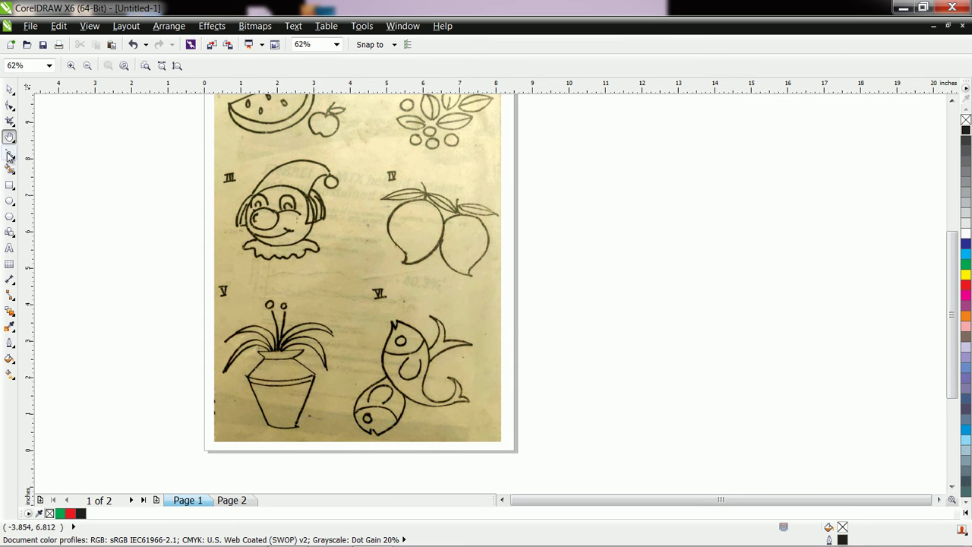
Step: Draw the pot's rim beside the page as a closed Bezier trapezoid about 1.8 inches wide, narrower at its base
click(10, 154)
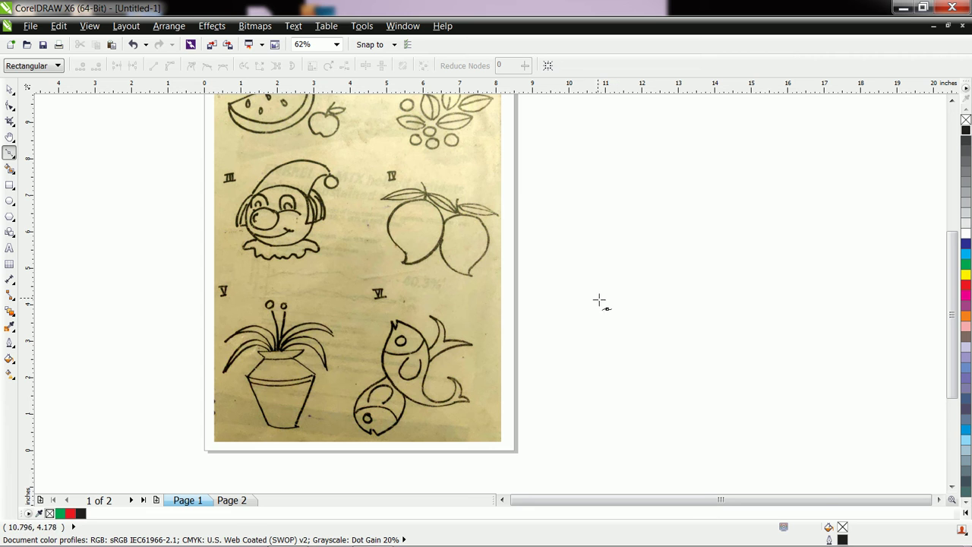
click(635, 279)
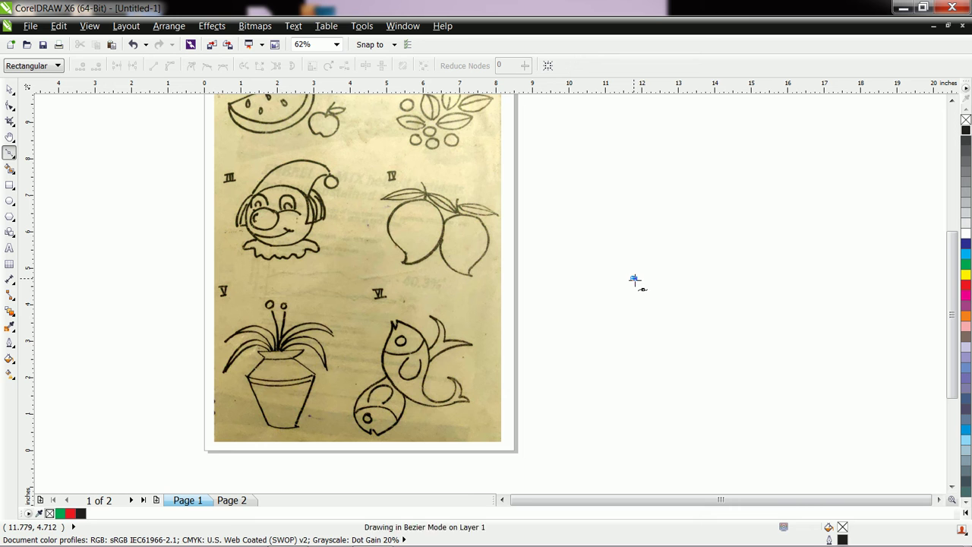
click(700, 279)
click(688, 293)
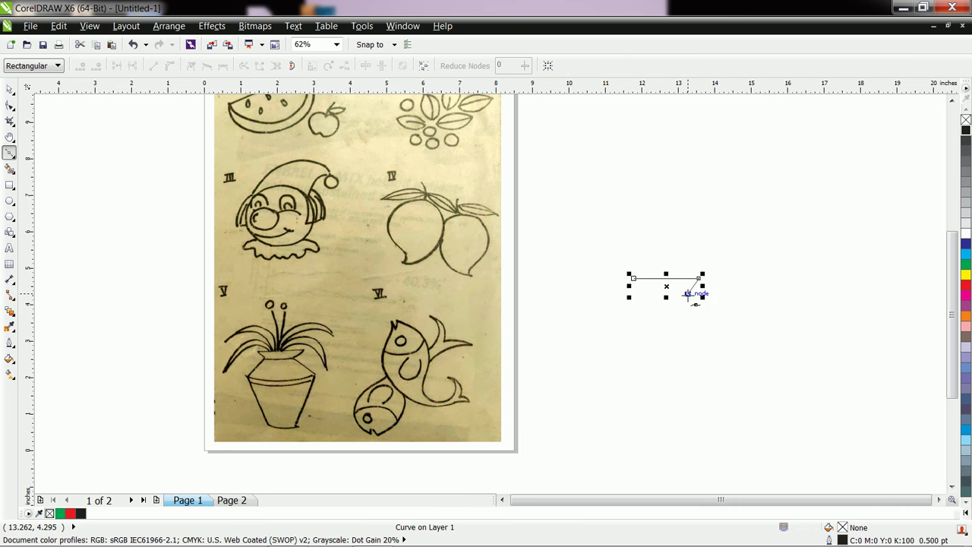
click(648, 293)
click(634, 278)
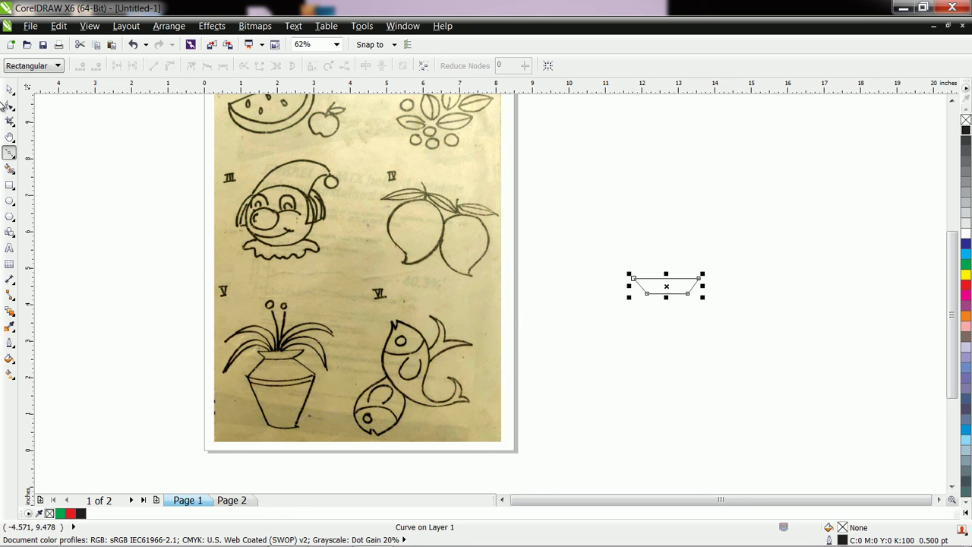
Step: Draw the pot's body below the rim as a closed seven-node Bezier outline, widest near mid-height and tapering to the base
click(10, 106)
click(9, 153)
click(648, 312)
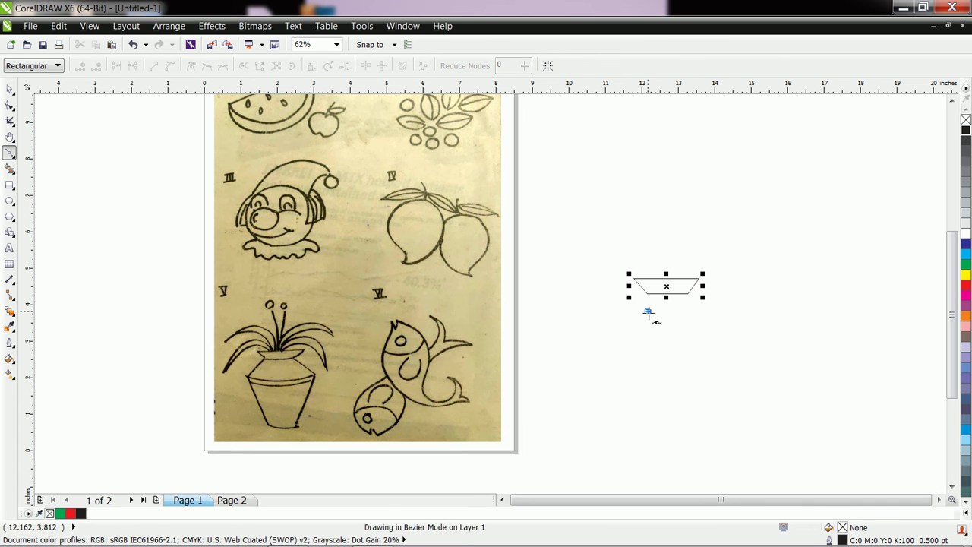
click(625, 363)
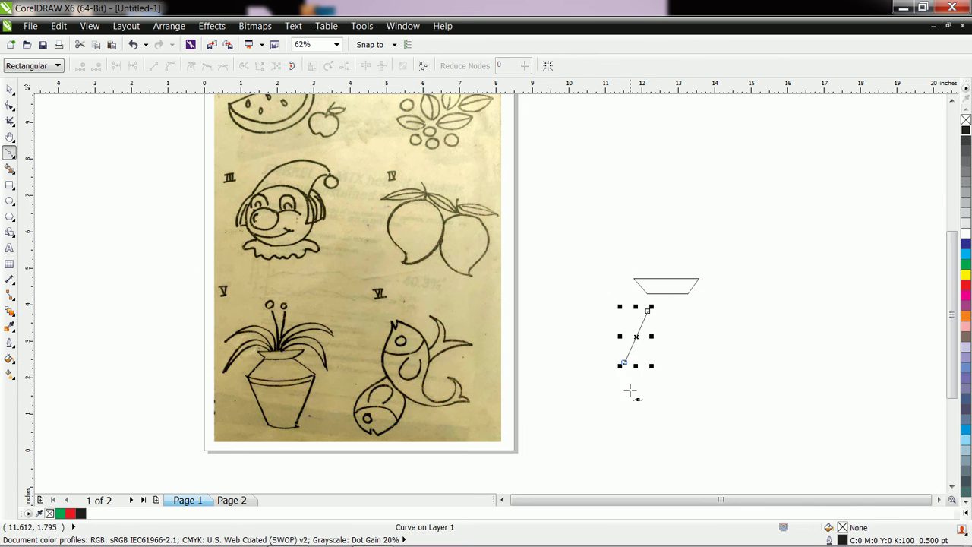
click(654, 436)
click(672, 440)
click(687, 441)
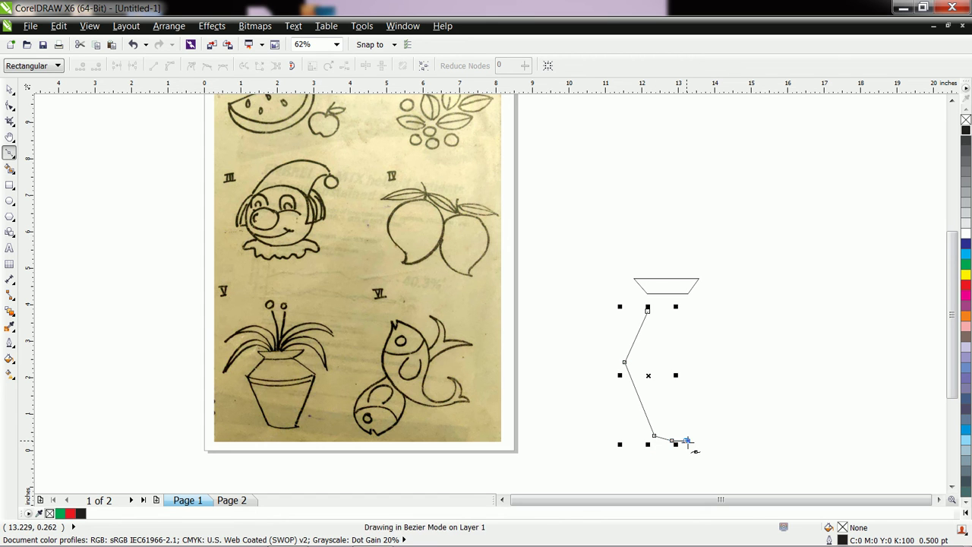
click(724, 370)
click(684, 308)
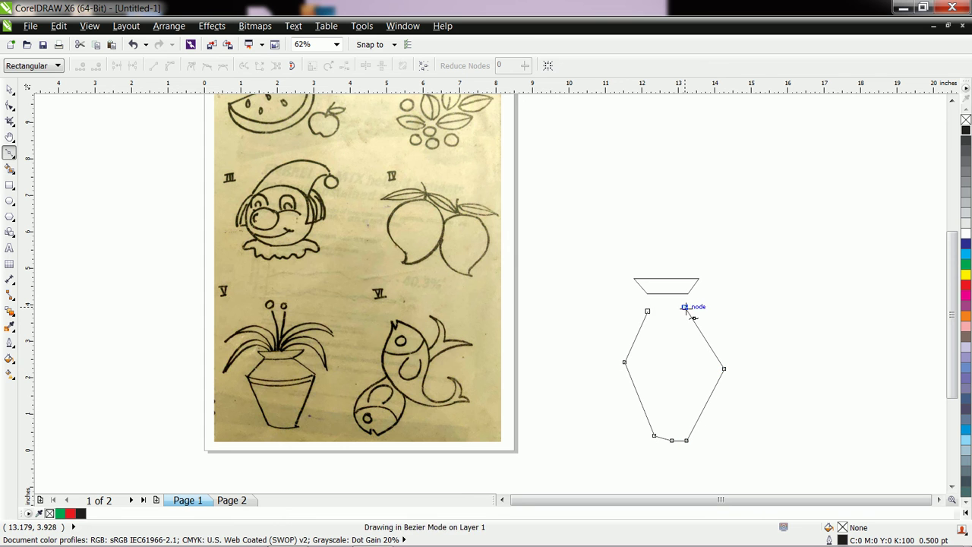
click(646, 311)
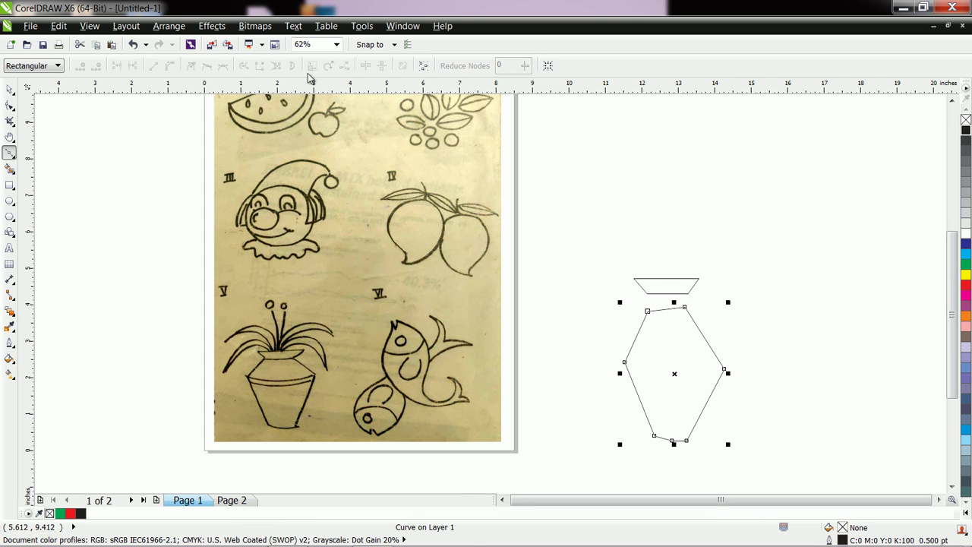
Step: Add a horizontal guideline at 2.395 inches through the body's left side corner and align the right side corner to it
drag(619, 90, 688, 363)
click(10, 106)
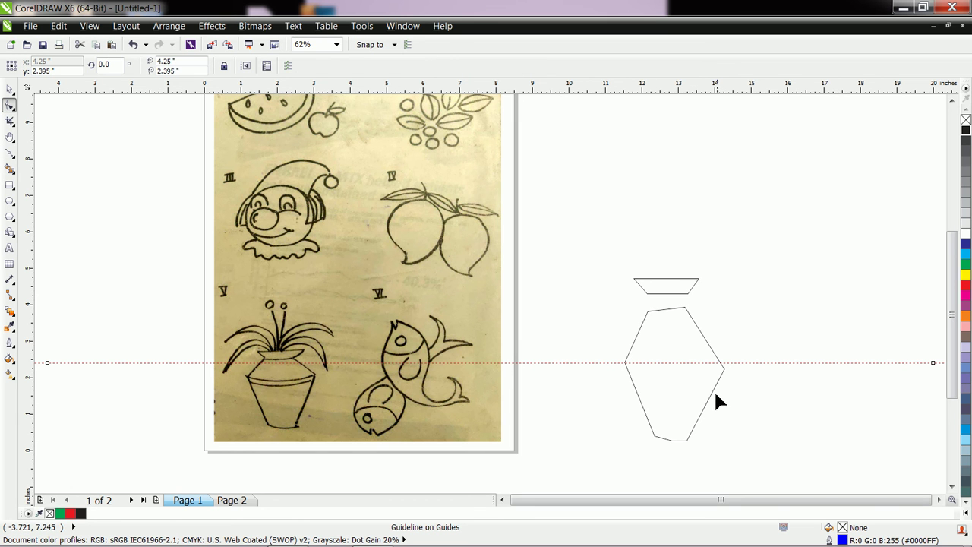
click(721, 369)
drag(721, 368, 720, 363)
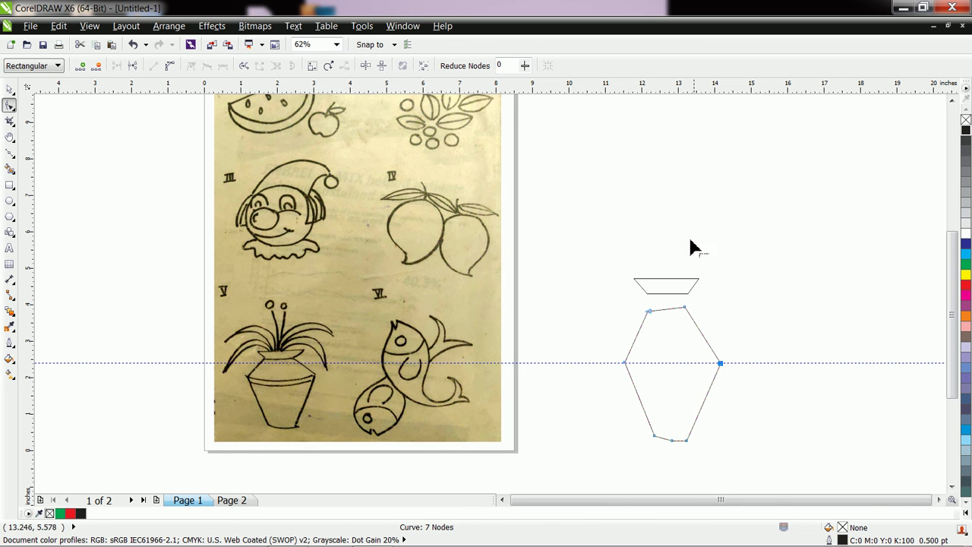
Step: Add a horizontal guideline along the rim's lower edge and try to adjust the body's upper-left corner node
drag(698, 89, 722, 300)
click(658, 319)
drag(649, 312, 653, 316)
Step: Convert the body's base segments to curves, remove the middle base node and lower the left base corner to round the bottom
drag(639, 422, 718, 460)
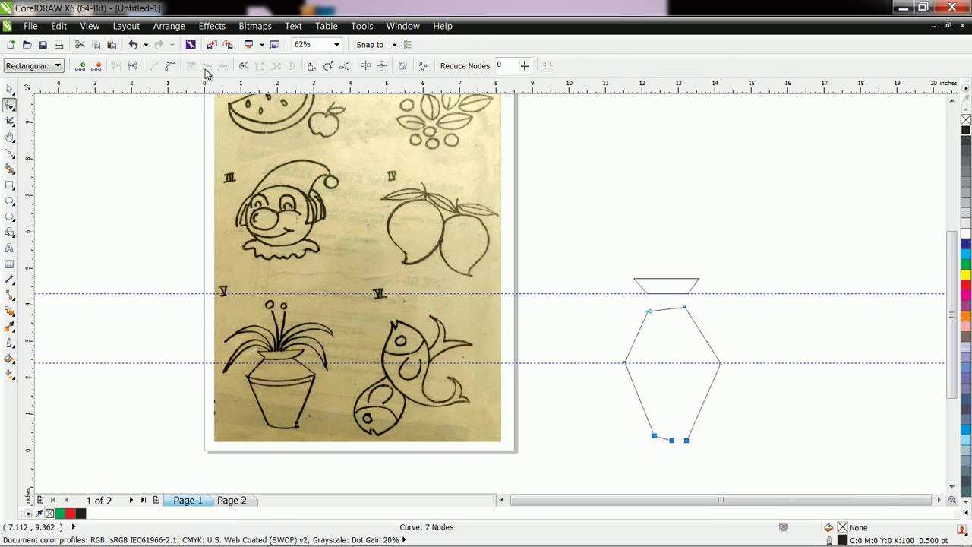
click(170, 66)
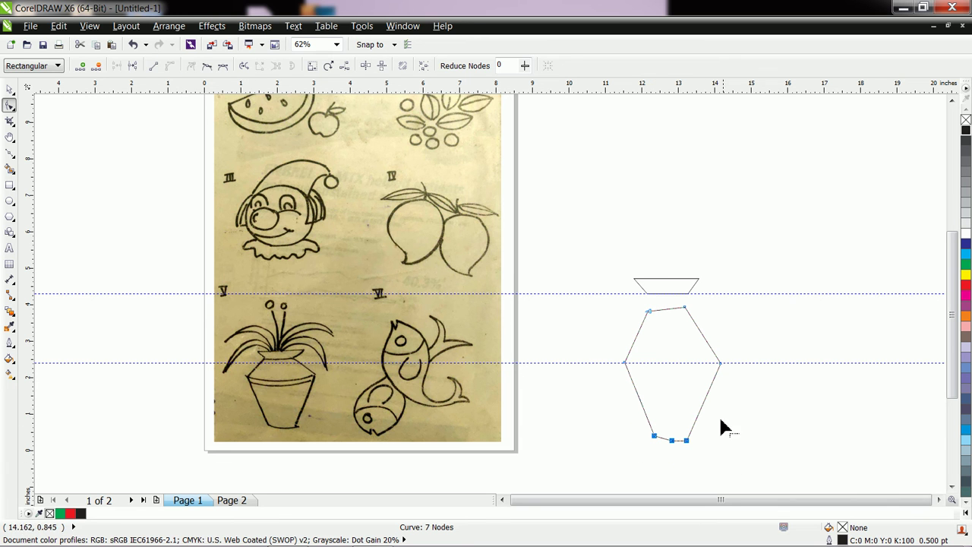
click(658, 439)
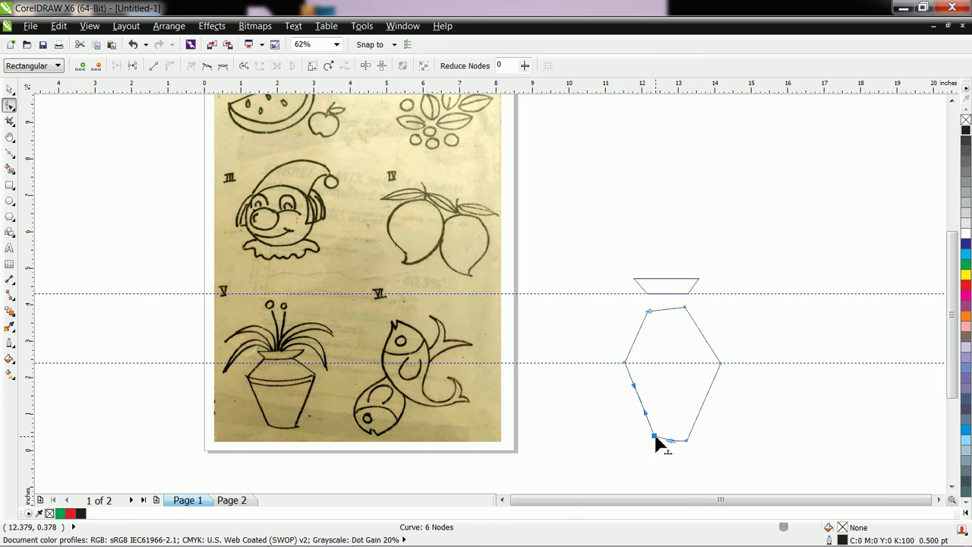
drag(658, 448, 683, 456)
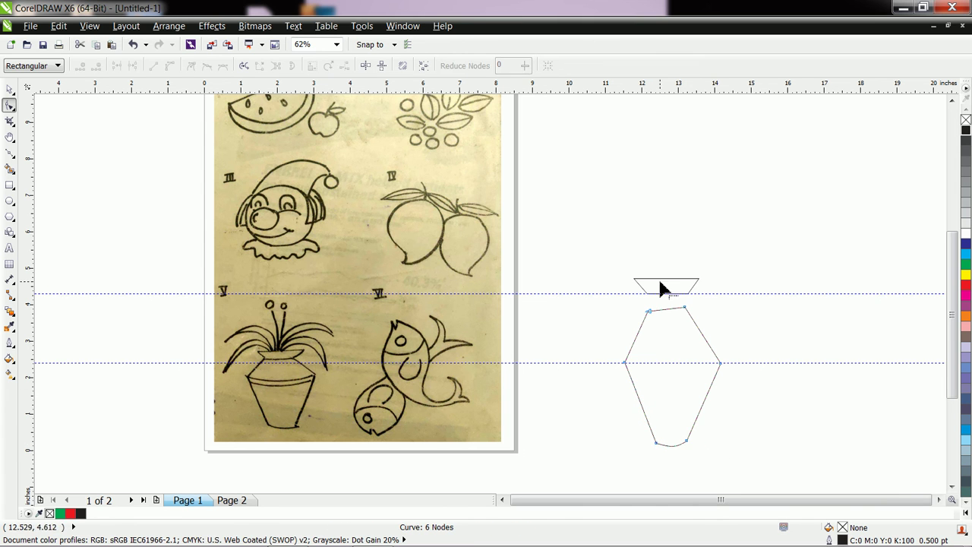
Step: Move the pot's body up against the rim and align its upper-left corner node to the rim's lower guideline
click(650, 313)
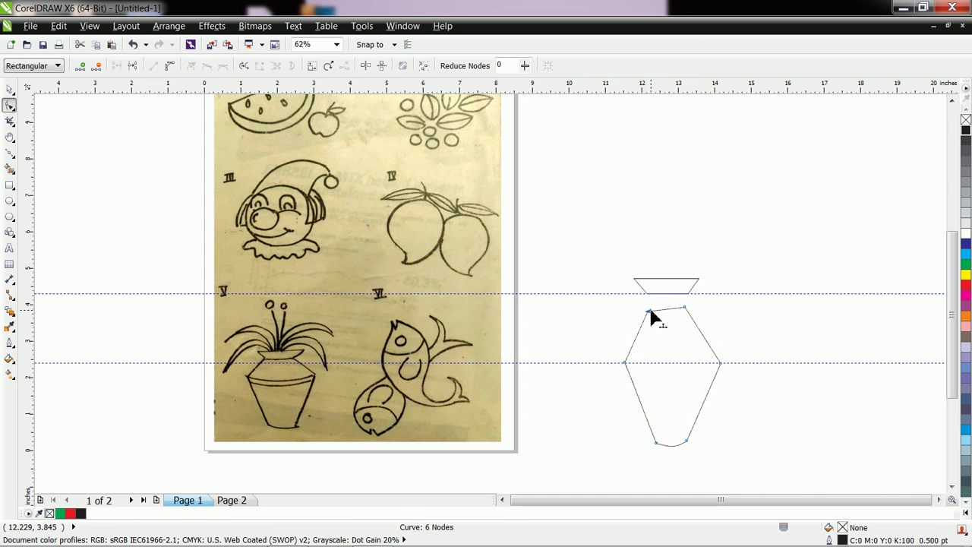
click(9, 90)
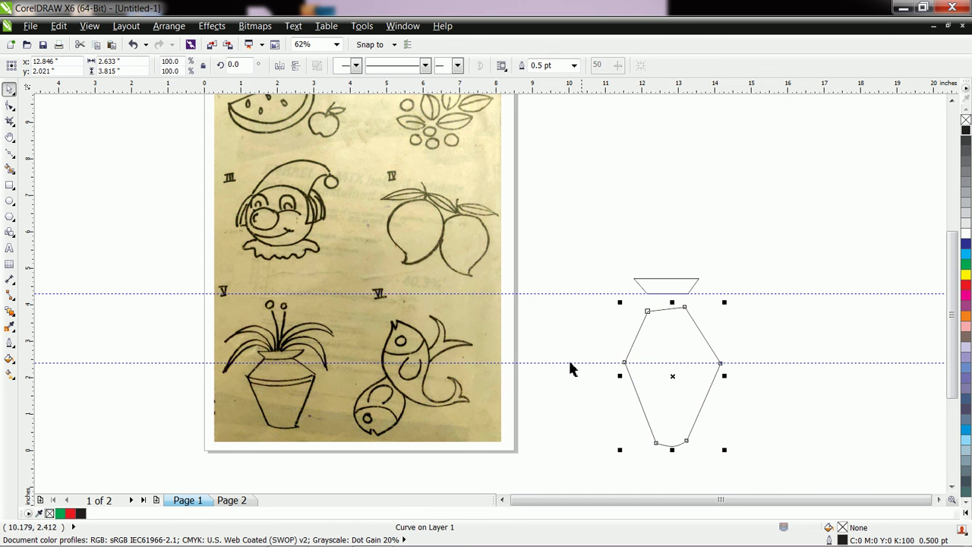
drag(682, 382, 677, 365)
click(10, 106)
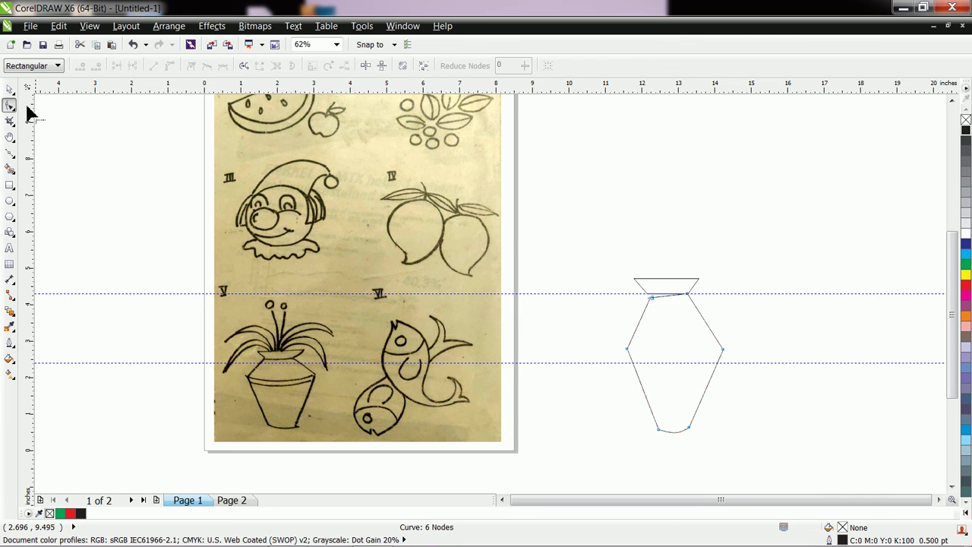
drag(654, 304, 652, 300)
click(760, 332)
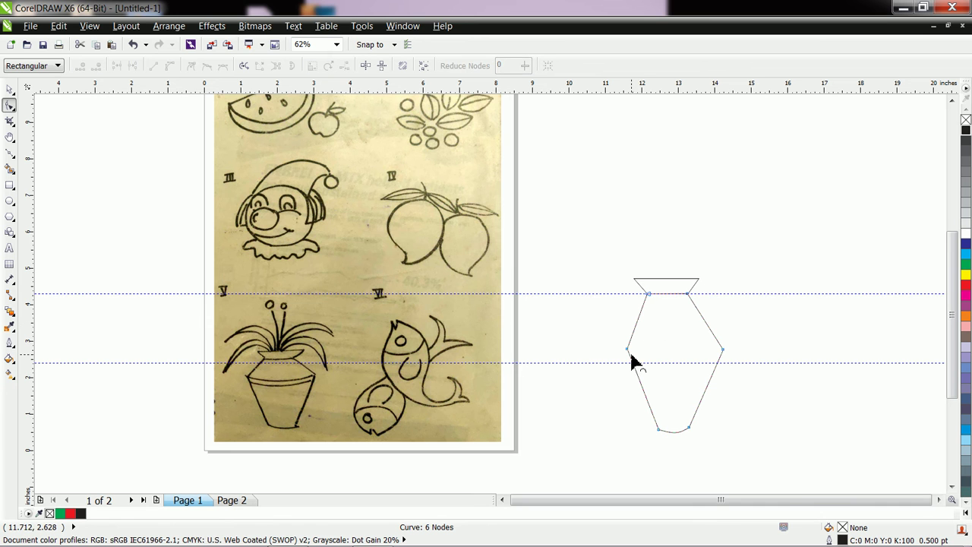
Step: Widen the pot's body by moving its left and right side corner nodes outward
drag(628, 352, 613, 355)
drag(723, 351, 732, 352)
click(752, 370)
click(751, 371)
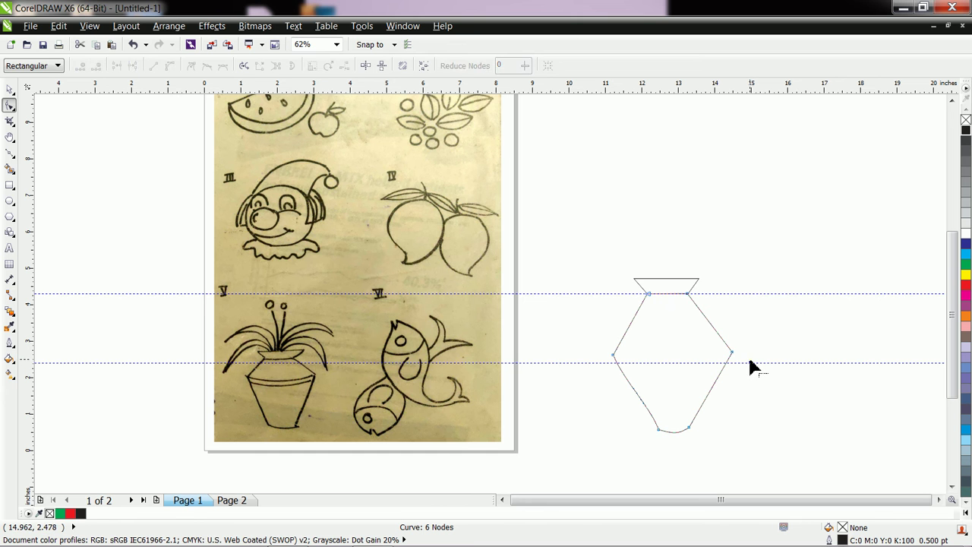
Step: Move the lower horizontal guideline to 2.662 inches and align both side corners of the body to it
click(9, 89)
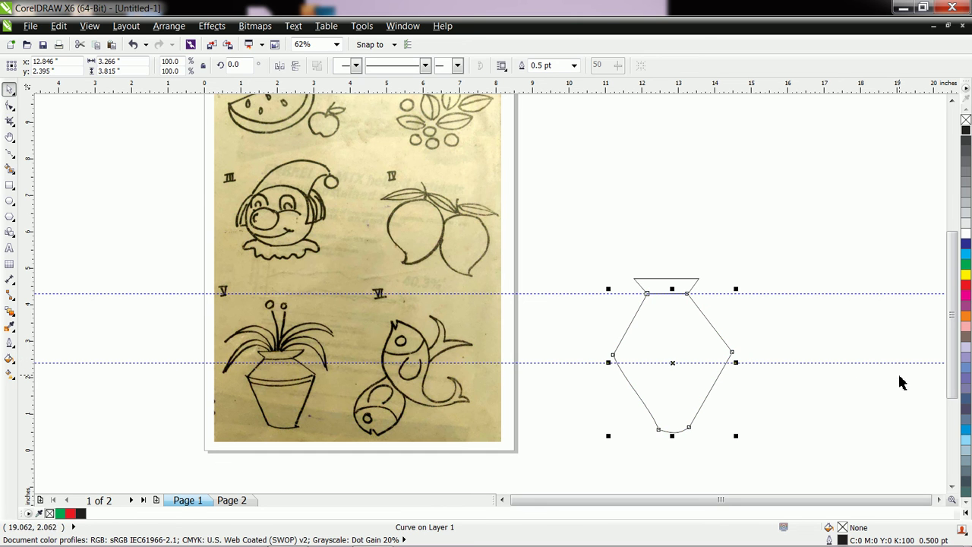
drag(843, 366, 846, 356)
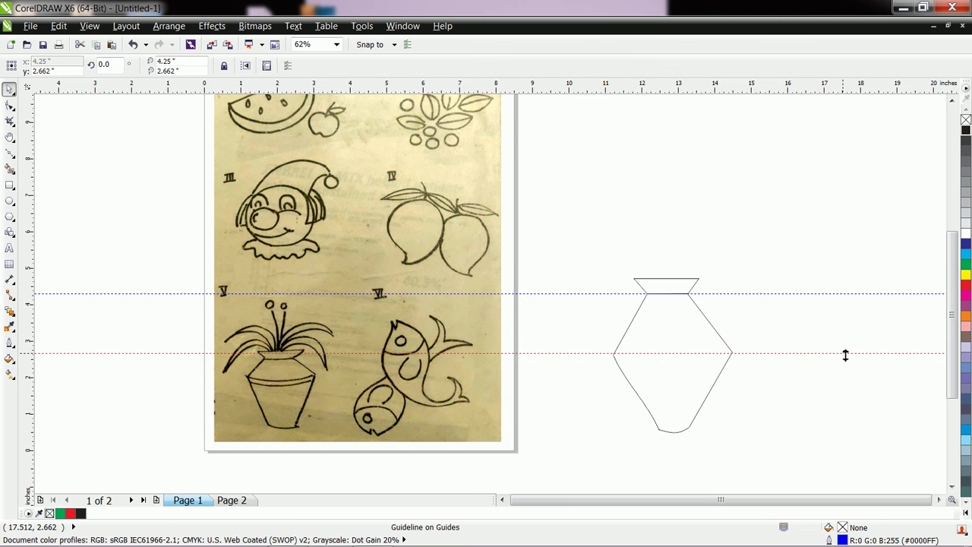
scroll(694, 370, up, 4)
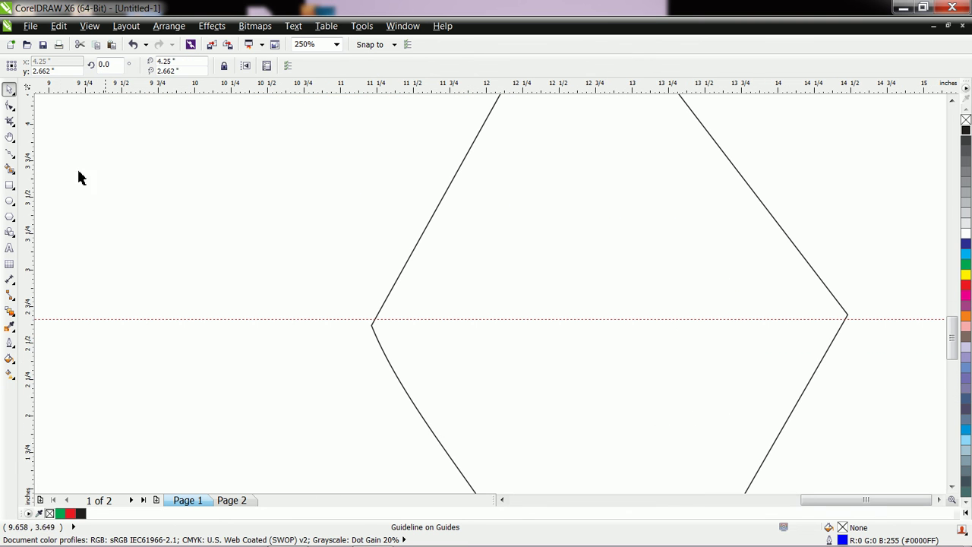
click(10, 106)
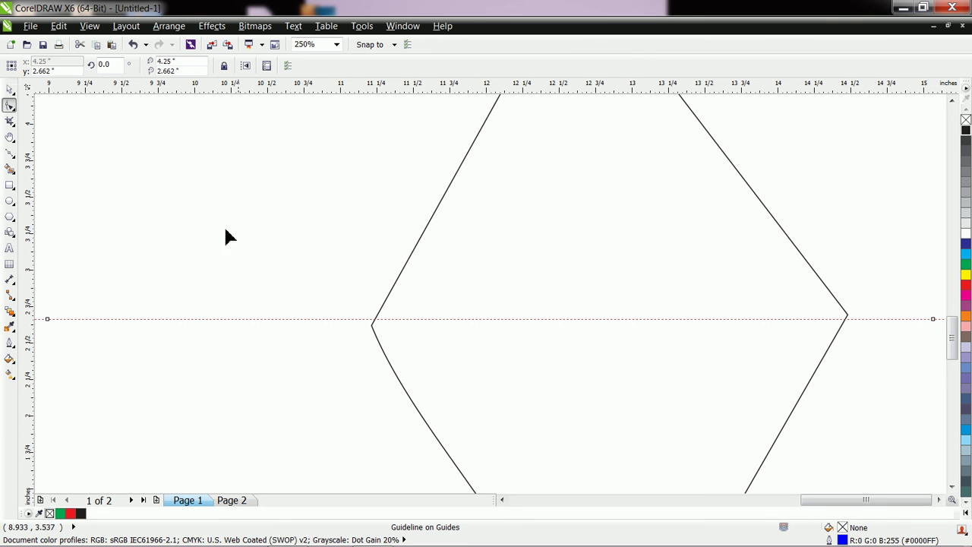
click(372, 324)
drag(371, 324, 374, 319)
drag(847, 316, 845, 319)
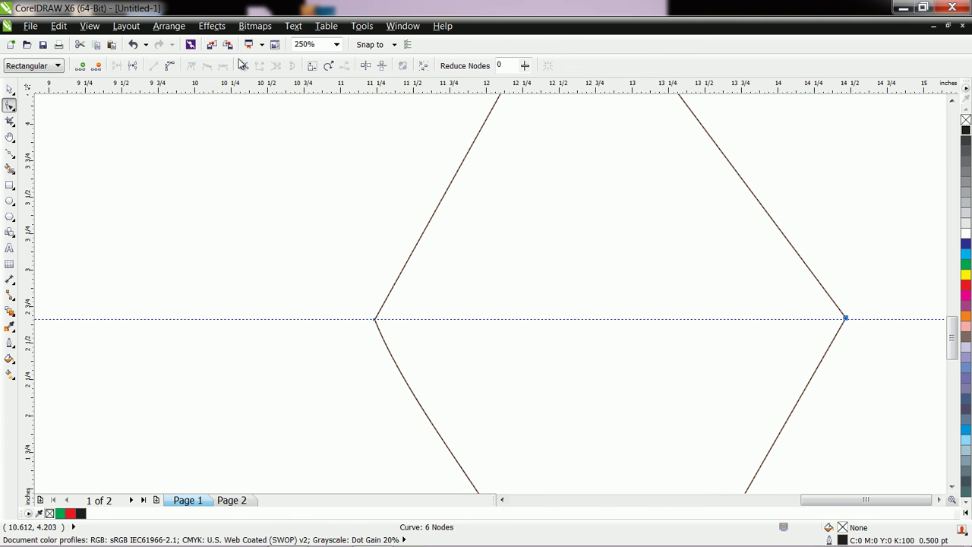
Step: Convert the curved lower-left side of the pot's body to a straight line
scroll(452, 361, down, 1)
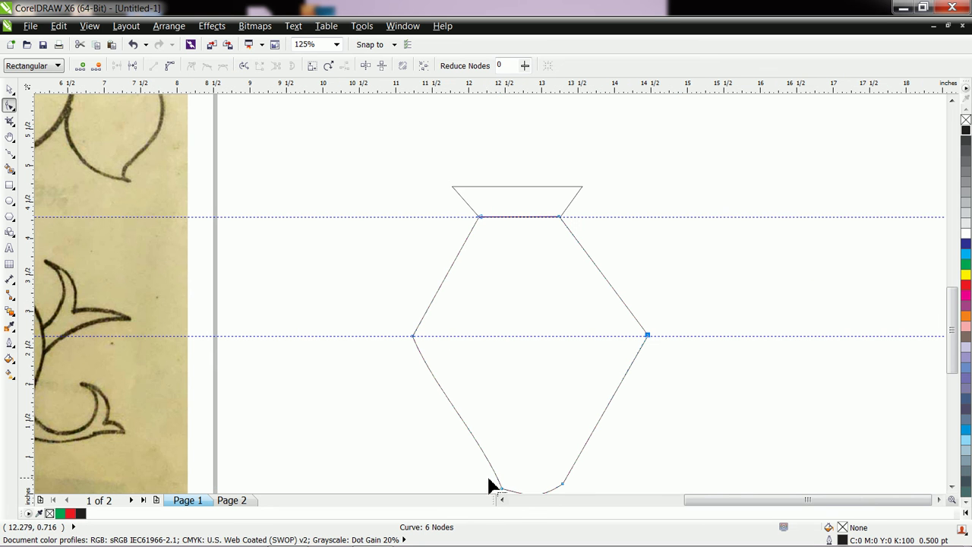
scroll(507, 494, down, 1)
scroll(509, 495, down, 1)
drag(486, 424, 516, 459)
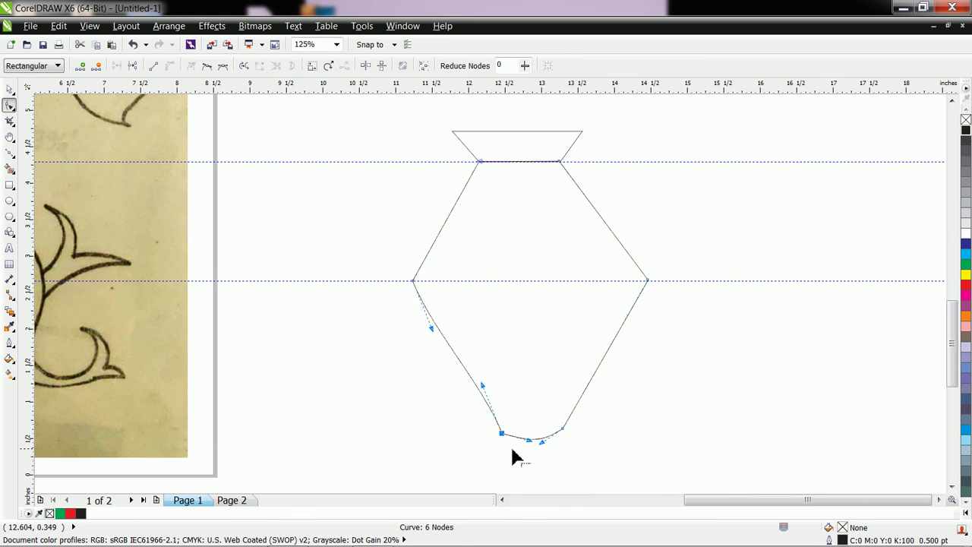
click(155, 67)
click(433, 430)
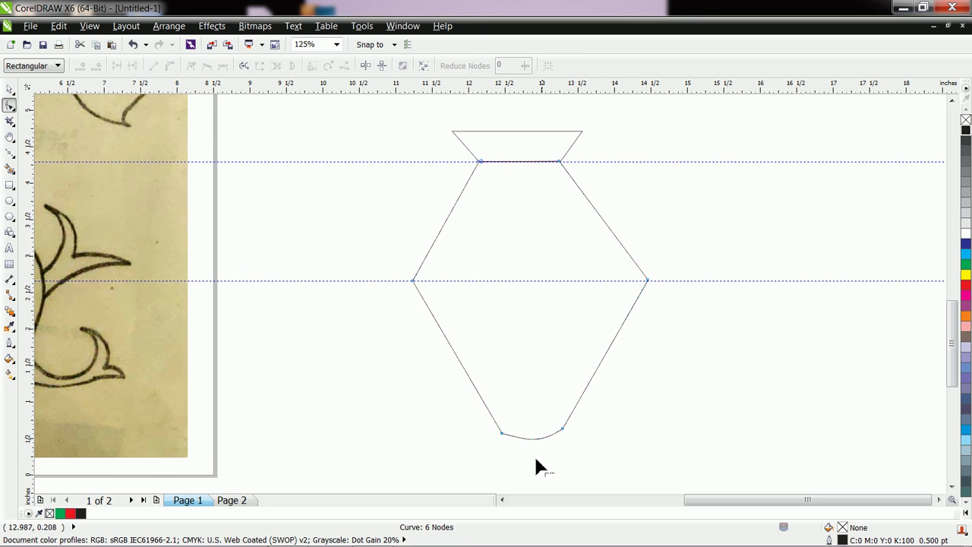
Step: Move the body's right side corner node slightly inward along the guideline
click(563, 430)
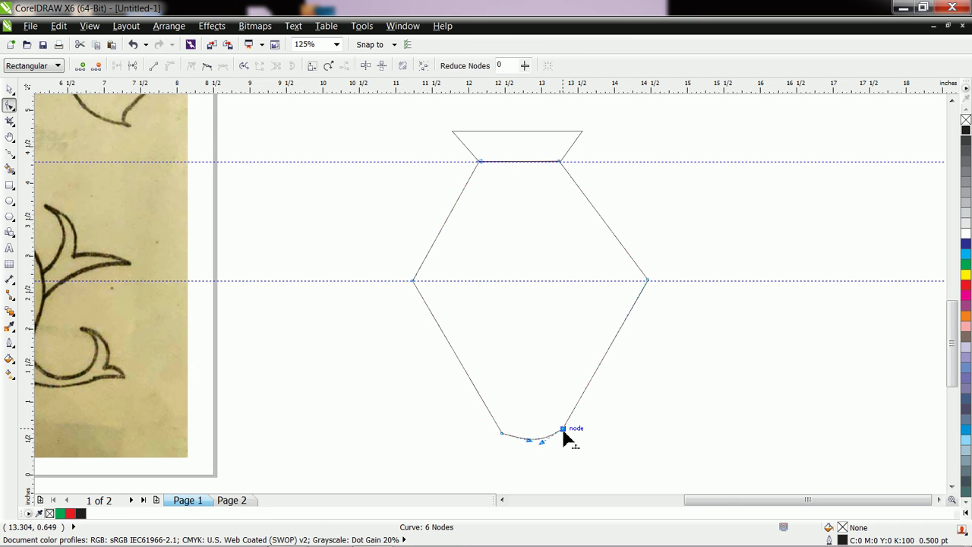
scroll(631, 395, down, 2)
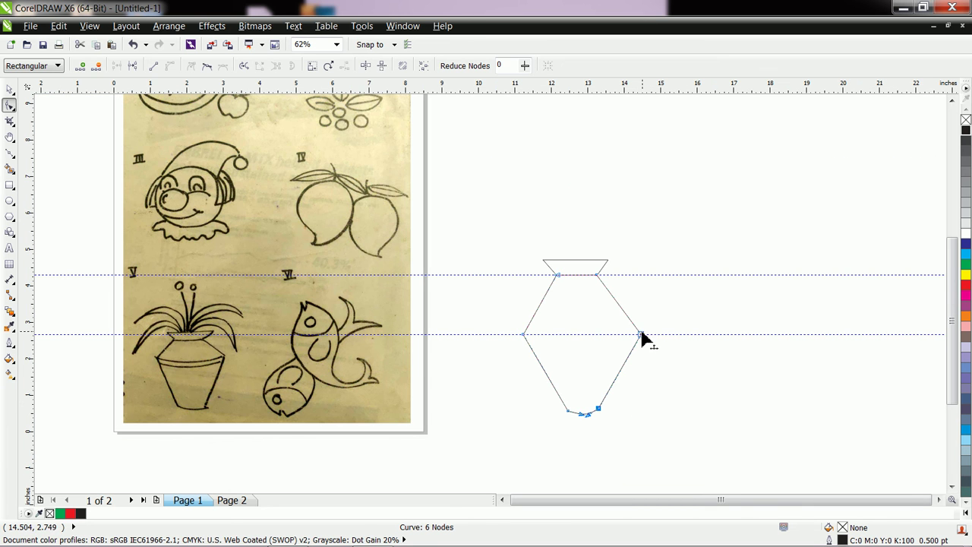
drag(640, 335, 632, 335)
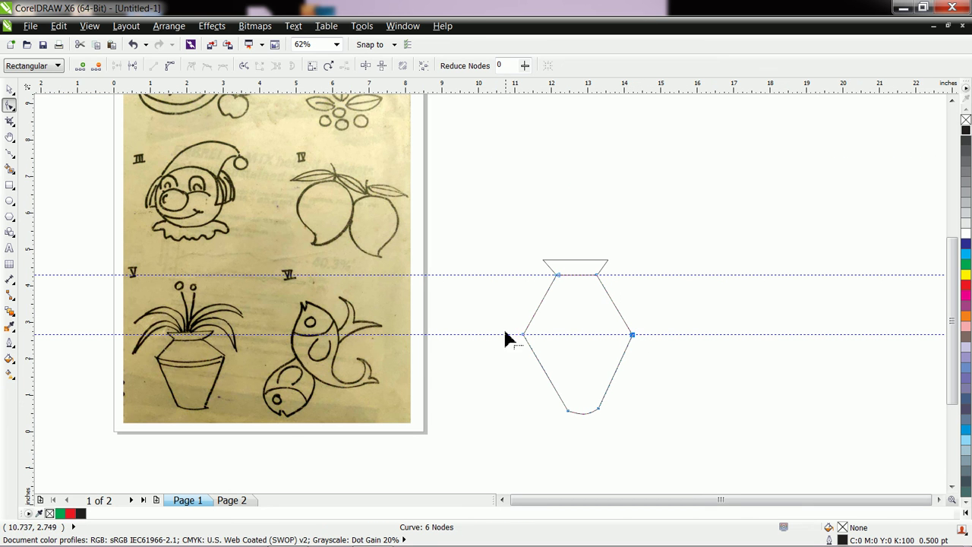
click(524, 335)
Step: Draw an arched leaf above and to the right of the pot as a closed 16-node outline
click(9, 152)
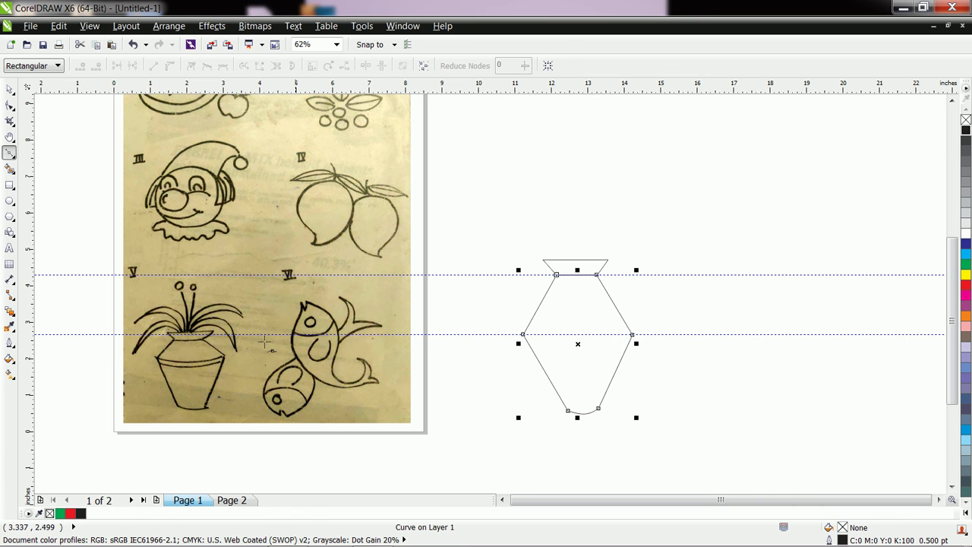
mouse_move(777, 206)
mouse_down()
mouse_move(760, 201)
mouse_move(734, 229)
mouse_up()
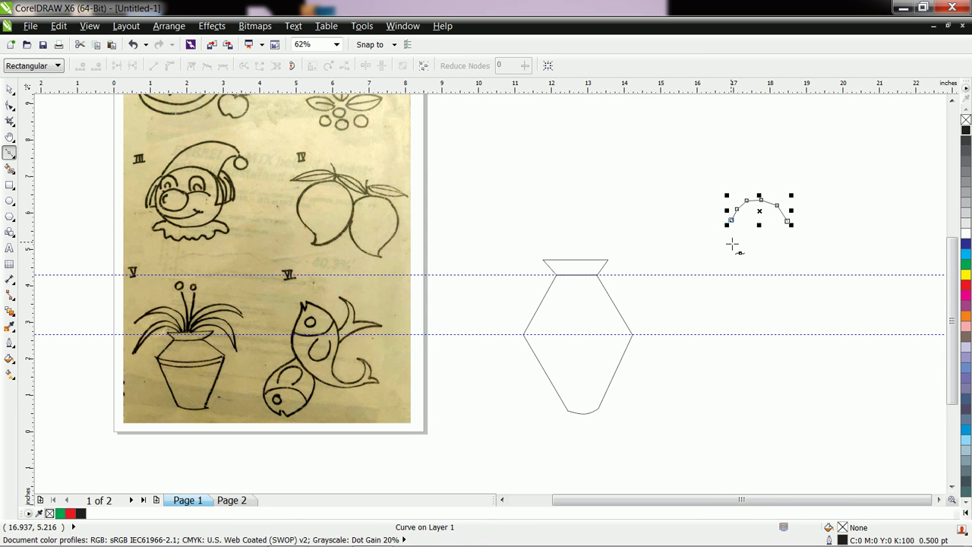
click(731, 242)
click(732, 256)
click(724, 248)
click(723, 232)
click(721, 212)
click(729, 196)
click(745, 190)
click(762, 189)
click(781, 199)
click(788, 208)
click(788, 221)
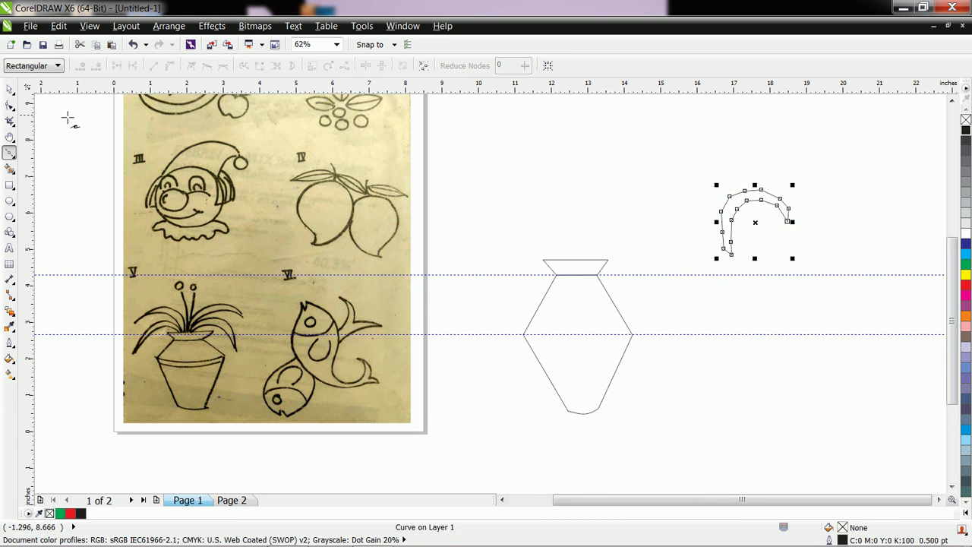
Step: Convert the leaf's segments to curves, delete all but its two end nodes and bend the inner edge to thicken the arch
click(10, 105)
mouse_move(713, 165)
mouse_down()
mouse_move(760, 199)
mouse_move(832, 287)
mouse_up()
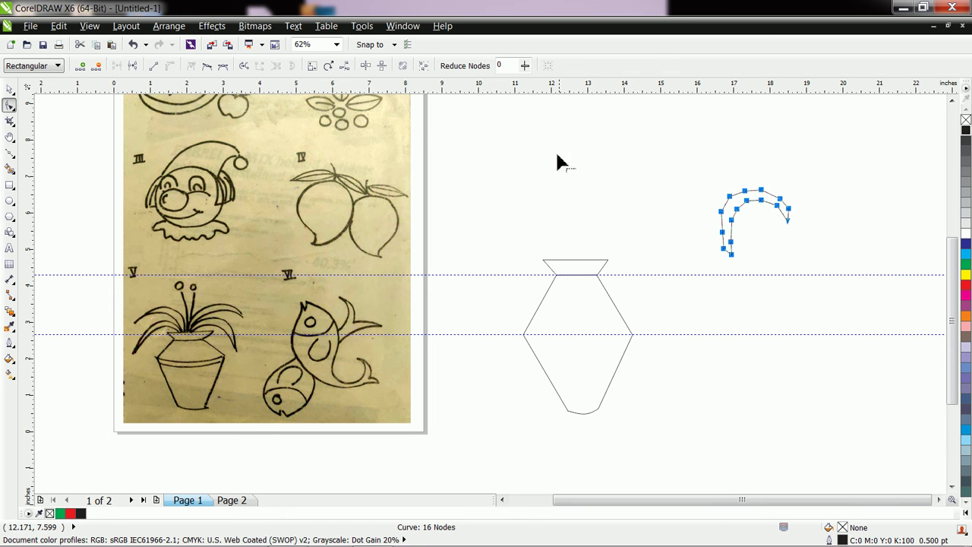
drag(735, 173, 791, 215)
key(Delete)
drag(704, 181, 723, 263)
key(Delete)
key(Delete)
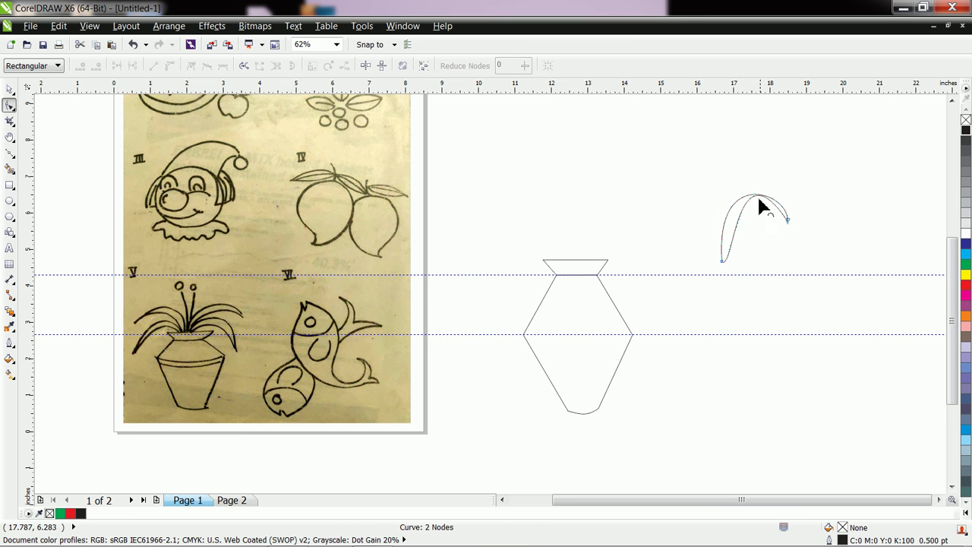
drag(762, 202, 765, 212)
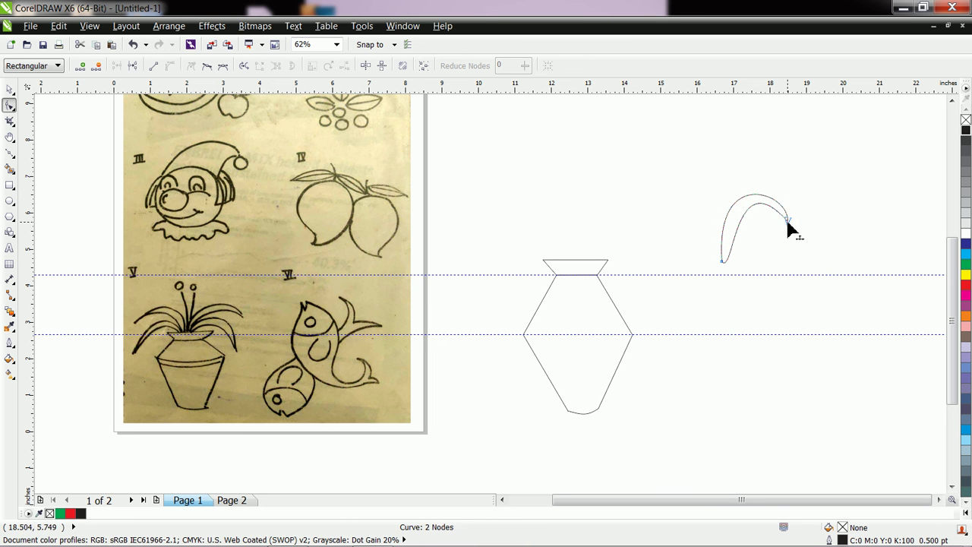
Step: Fill the pot's rim with magenta and the leaf with green
click(10, 90)
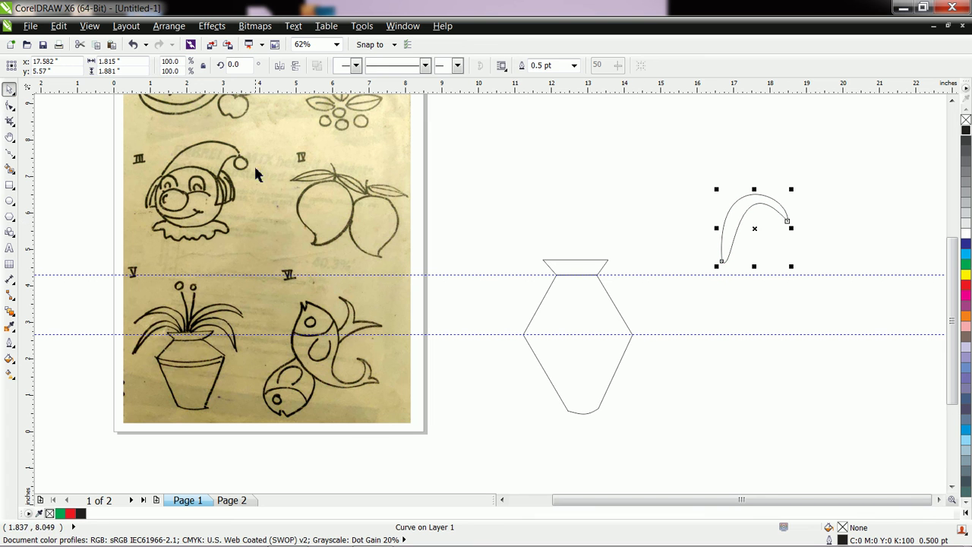
click(578, 270)
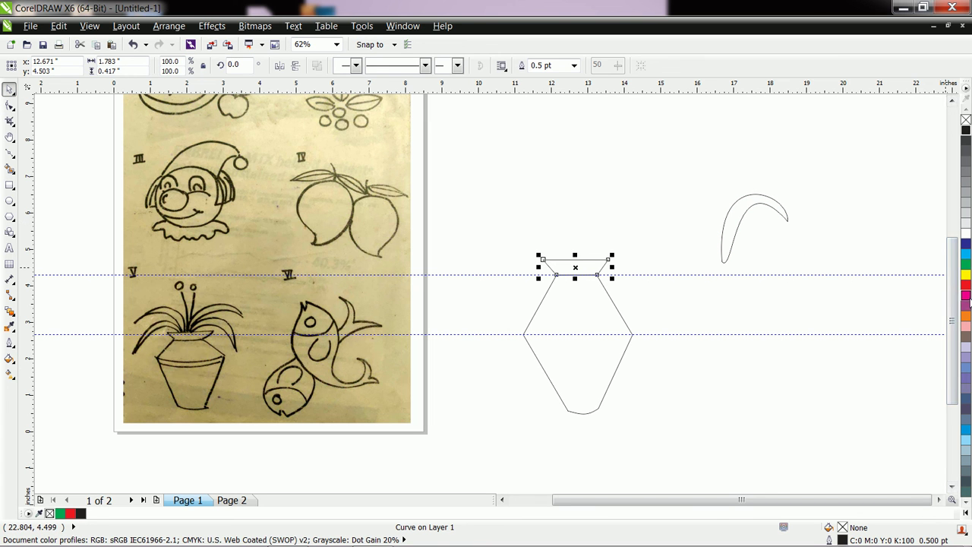
click(966, 296)
click(766, 204)
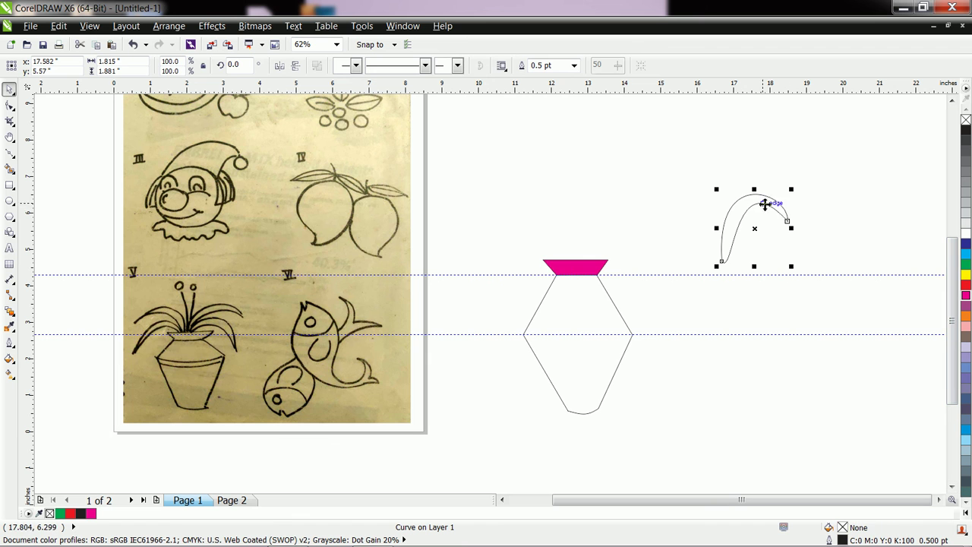
click(966, 265)
Step: Move the green leaf to the rim's left side and send it to the back of the page
drag(765, 239, 540, 274)
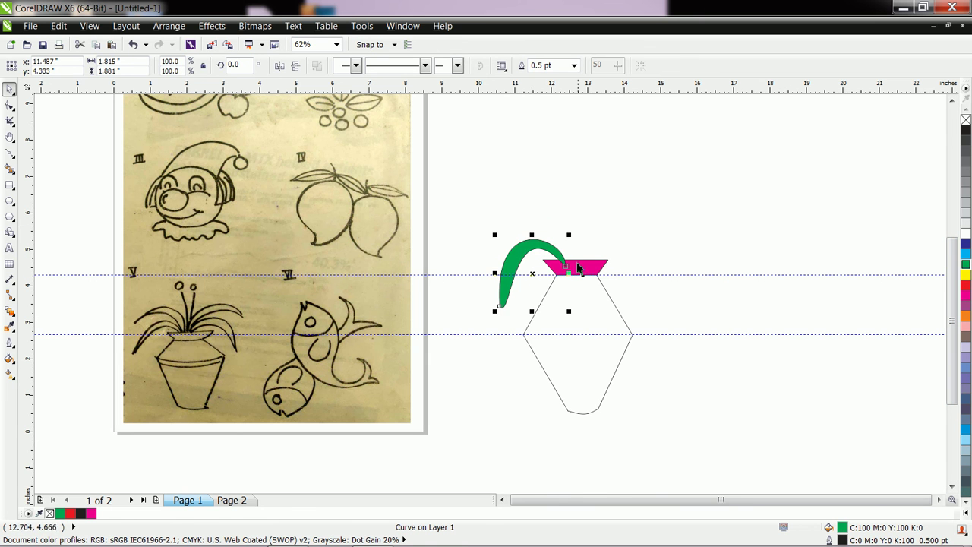
right_click(549, 251)
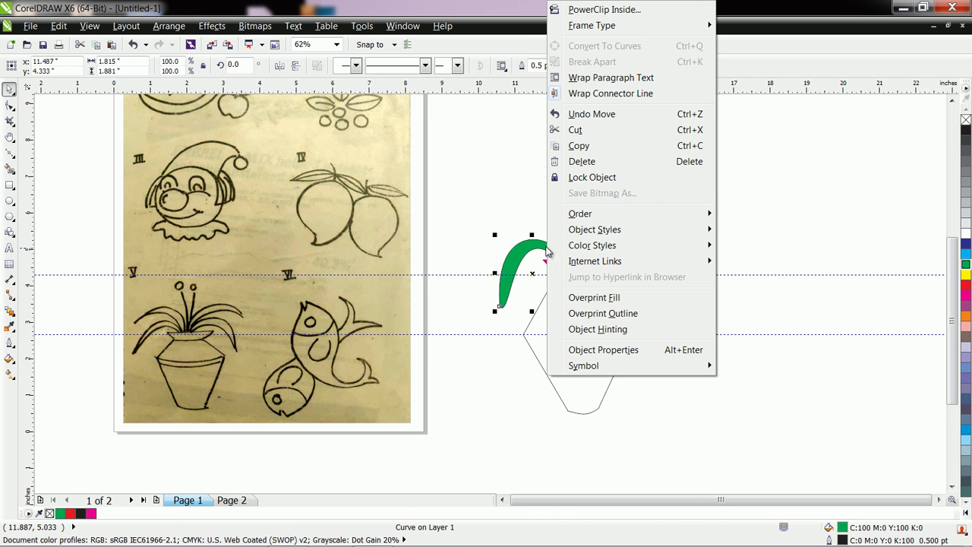
mouse_move(617, 218)
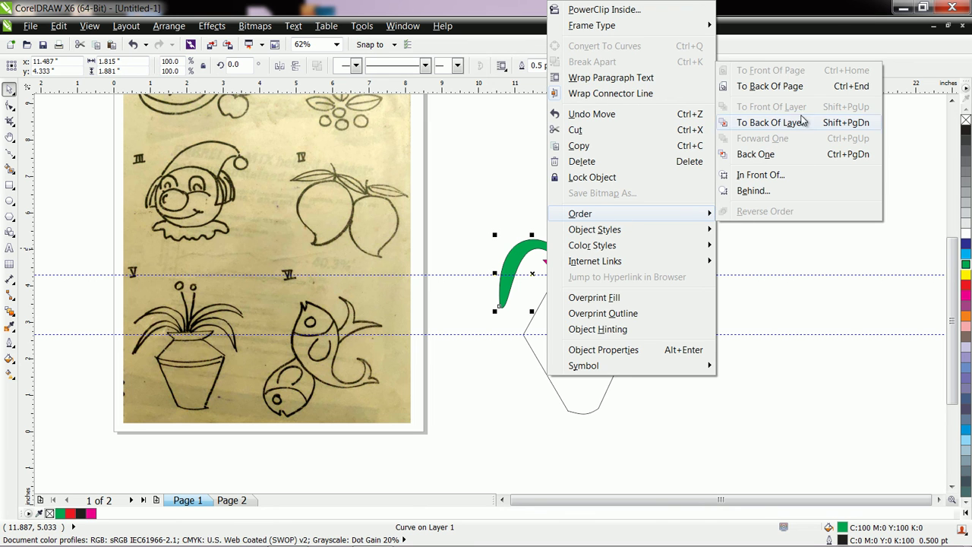
click(794, 86)
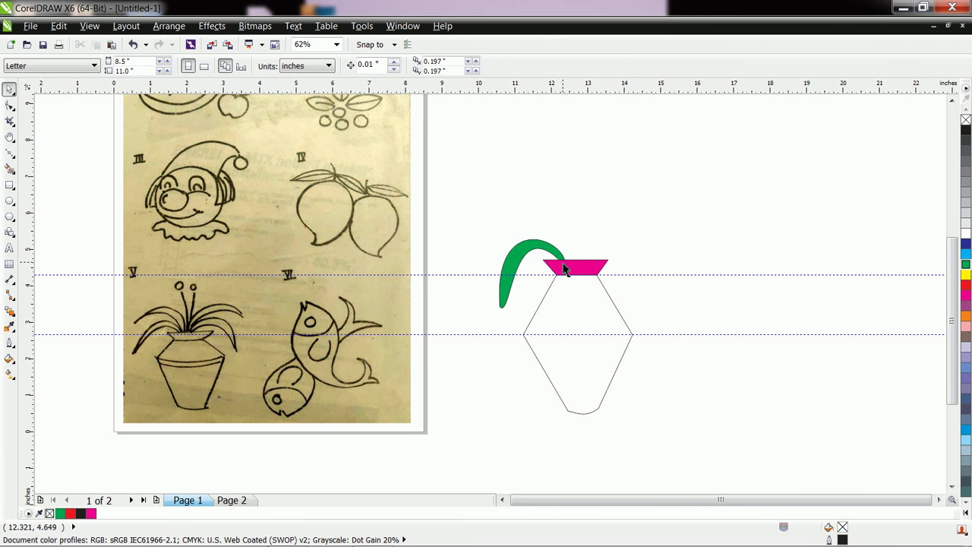
Step: Duplicate the green leaf, mirror the copy horizontally and place it at the rim's right side
scroll(562, 263, up, 2)
click(545, 236)
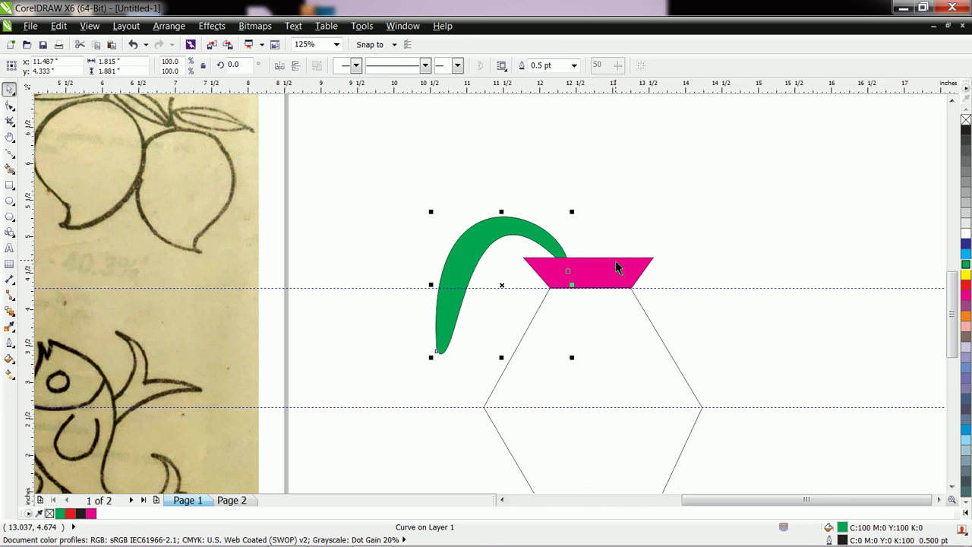
key(ctrl+z)
click(279, 66)
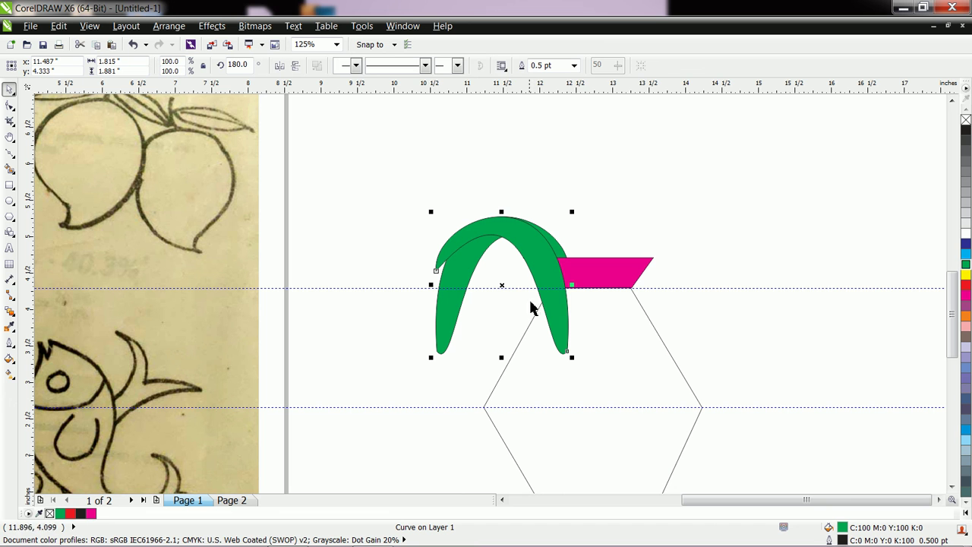
drag(502, 287, 697, 273)
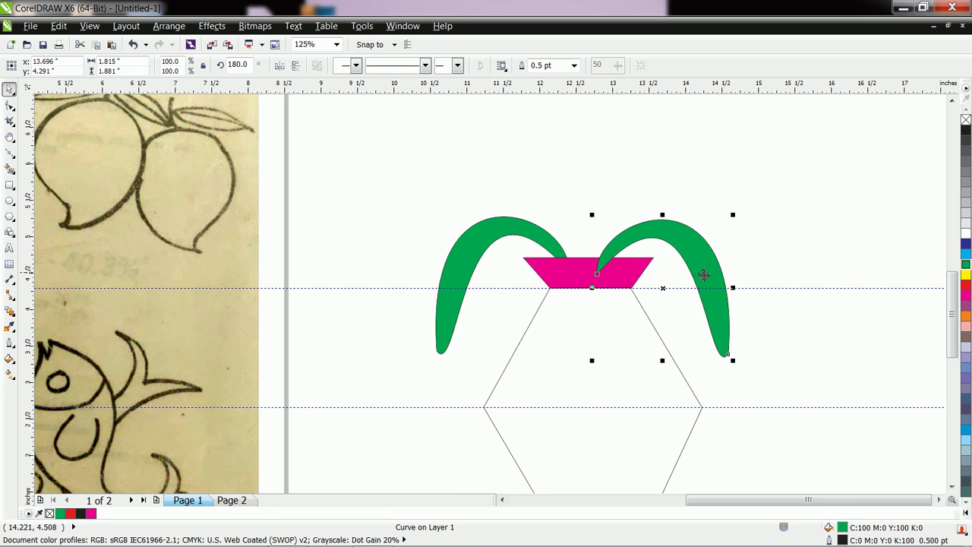
Step: Send the mirrored leaf behind the pot's rim
right_click(698, 272)
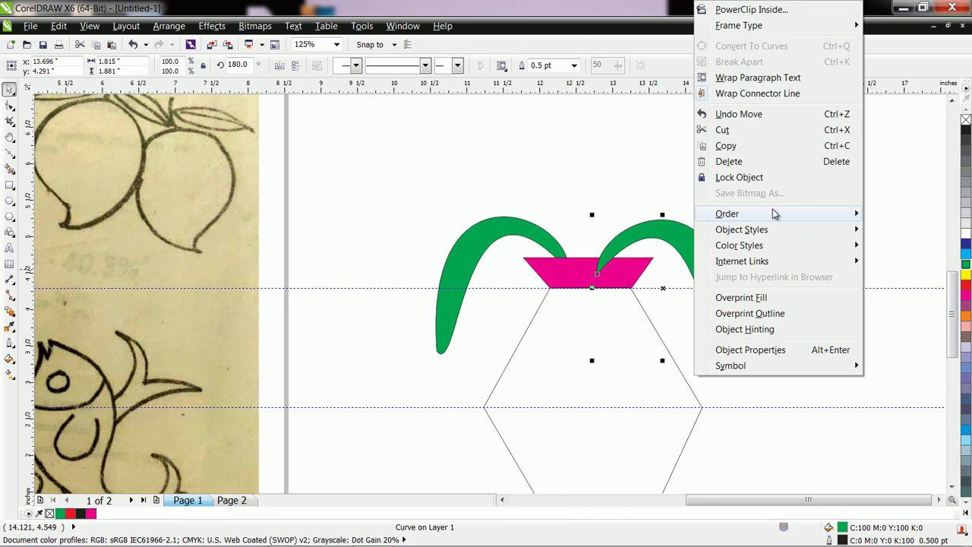
mouse_move(775, 214)
click(566, 89)
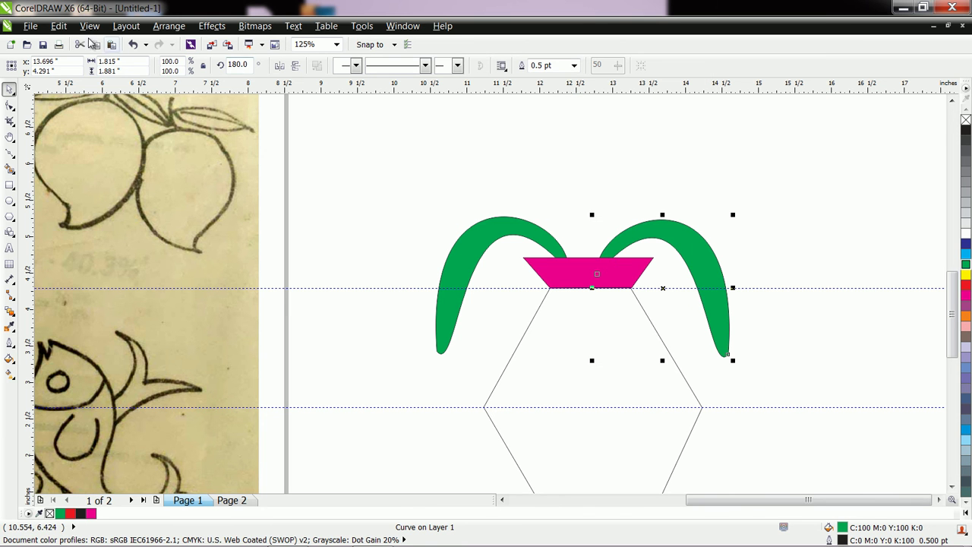
Step: Reshape the mirrored leaf at the rim's right side by adjusting its curve handles, giving it a pointed tip and a fuller inner edge
click(9, 106)
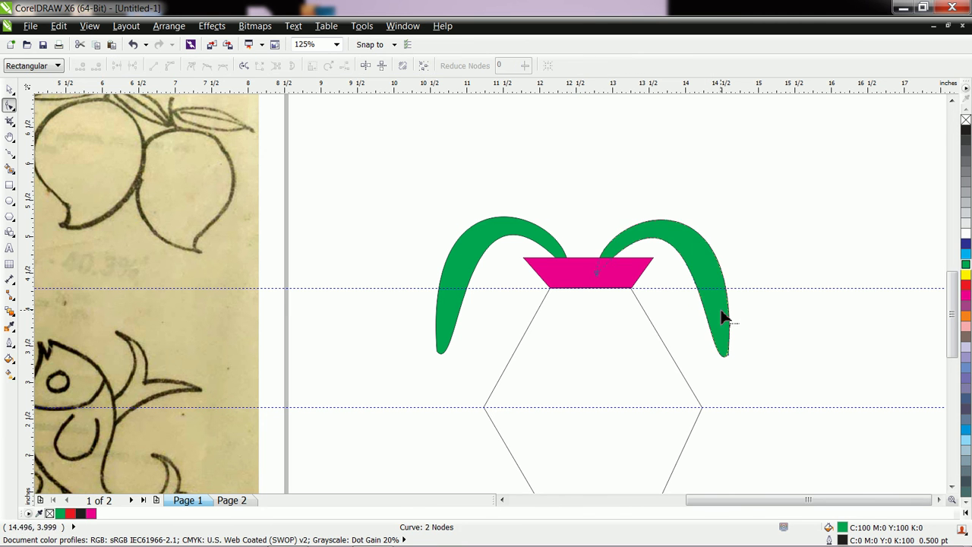
click(729, 359)
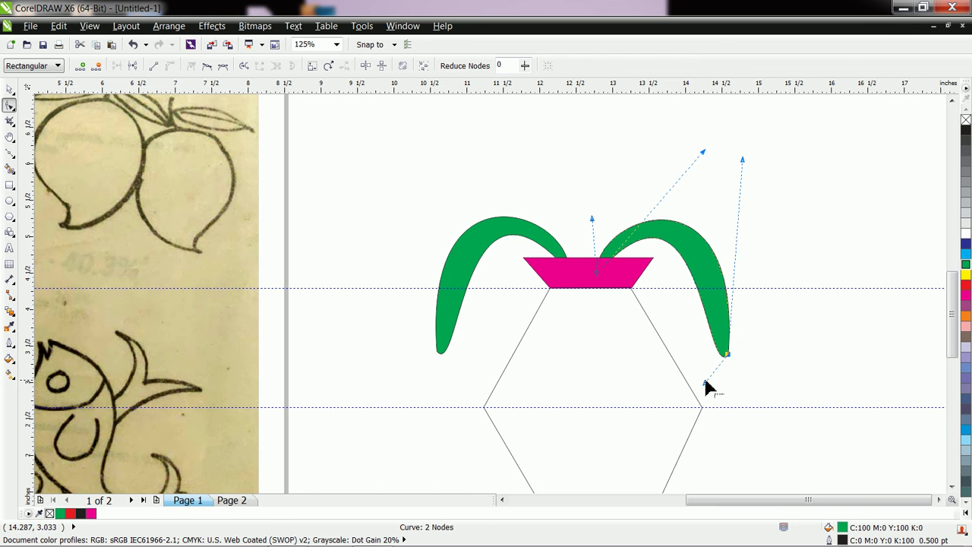
drag(704, 376, 708, 303)
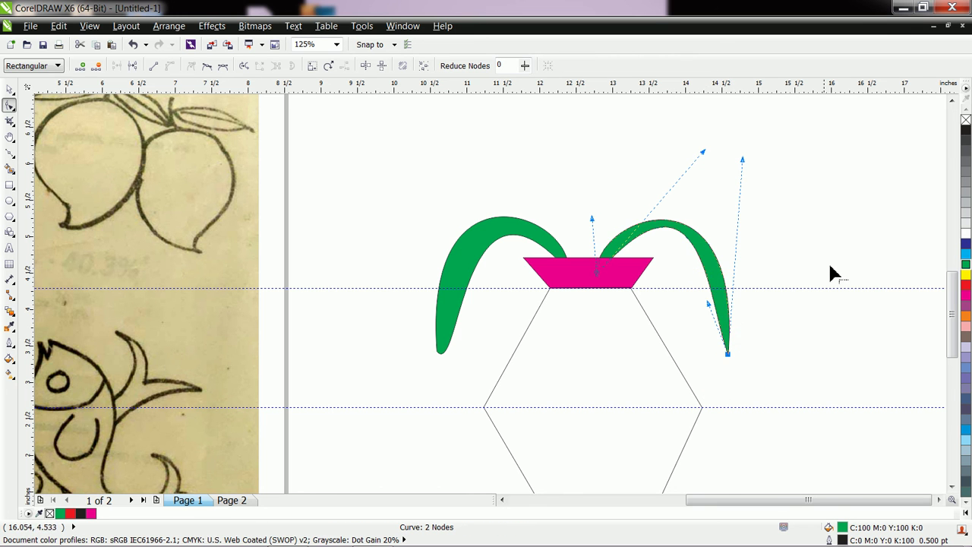
drag(705, 154, 664, 182)
click(851, 289)
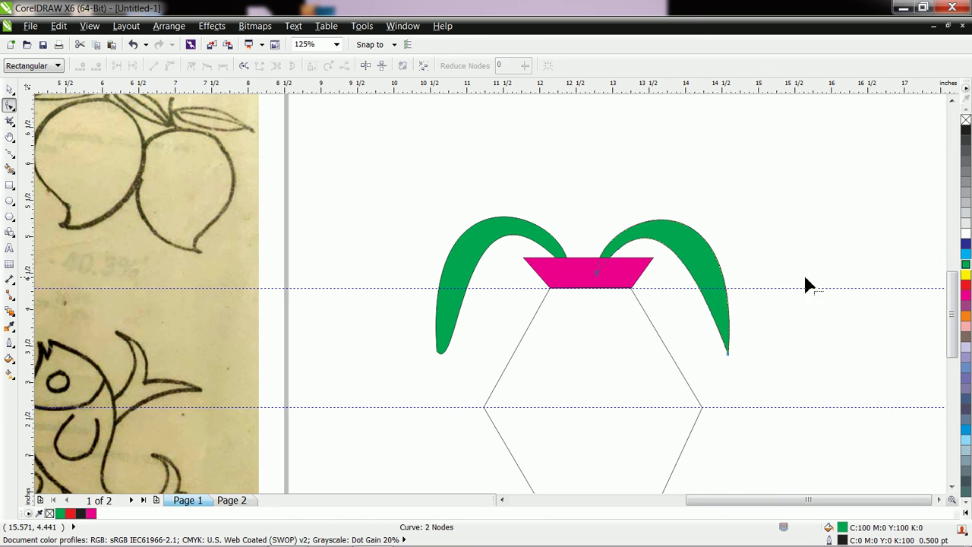
scroll(752, 293, down, 4)
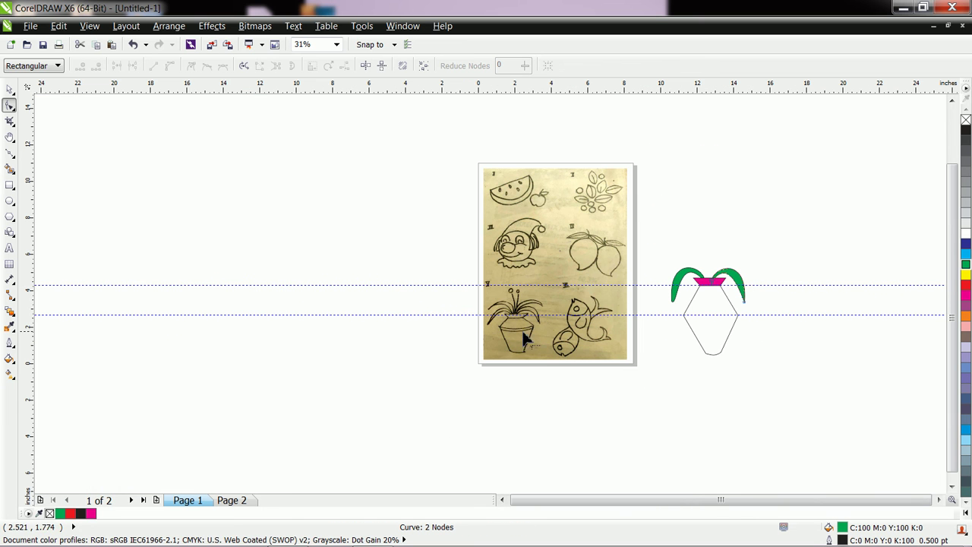
scroll(687, 276, up, 2)
scroll(674, 272, down, 2)
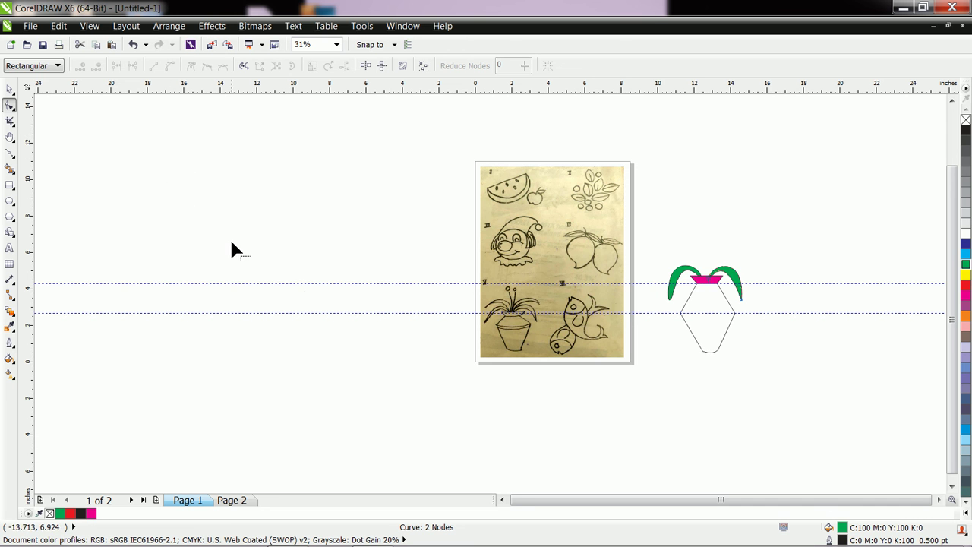
scroll(743, 288, up, 2)
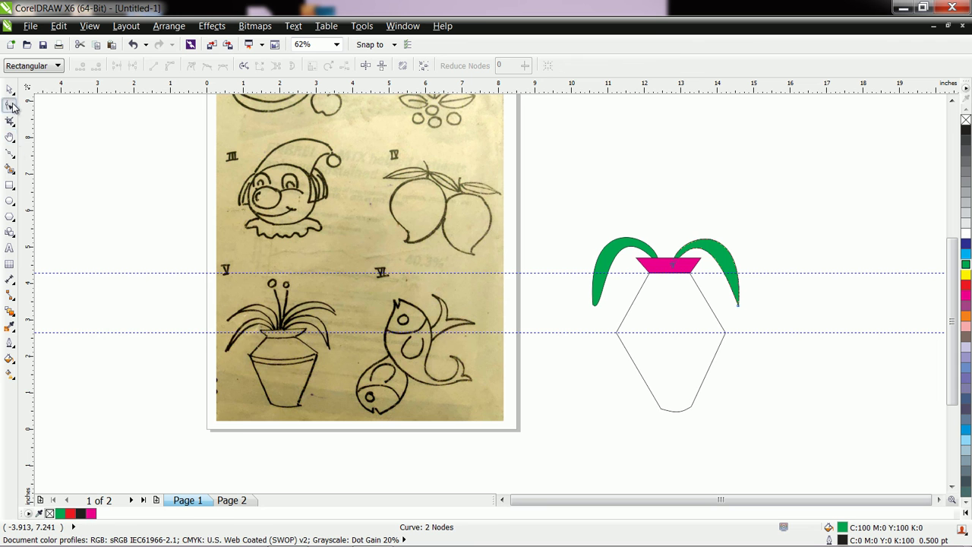
click(10, 373)
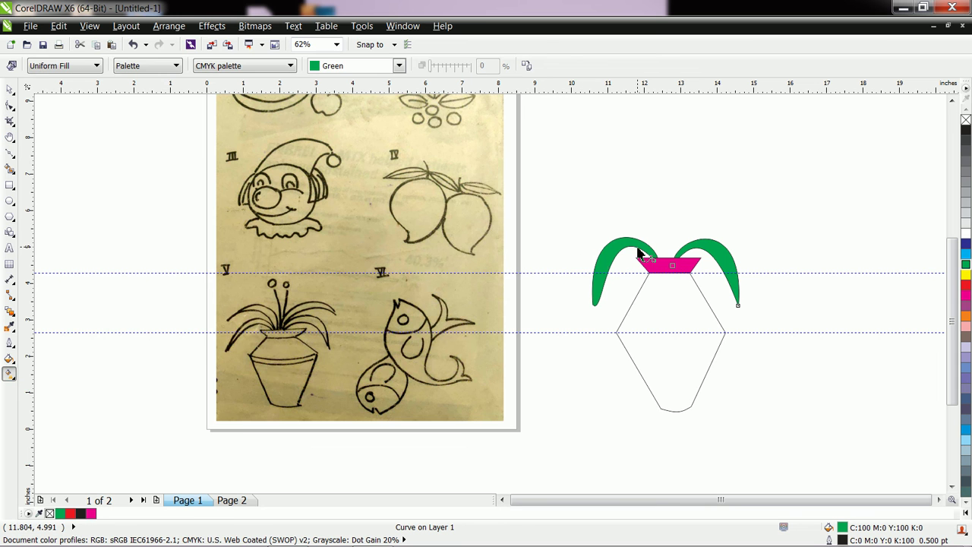
drag(628, 246, 587, 318)
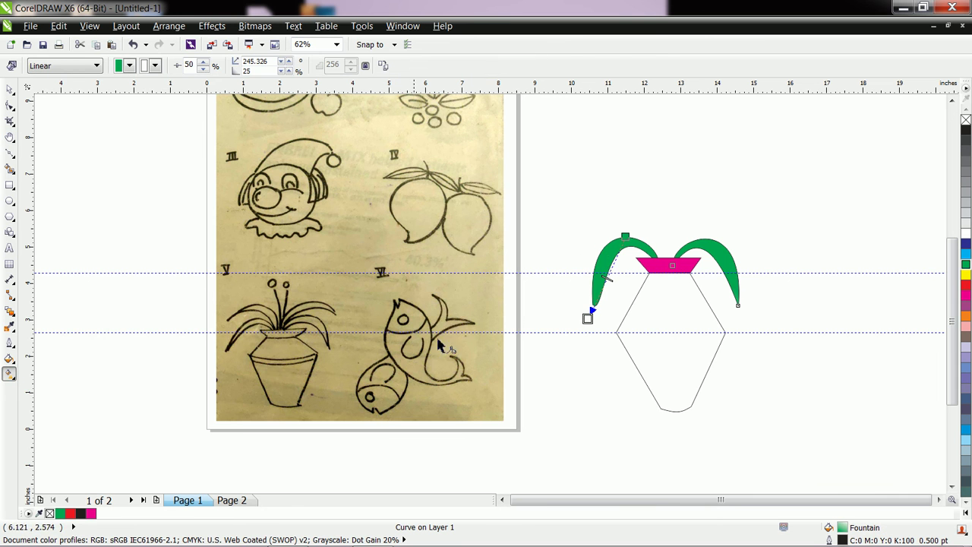
key(ctrl+z)
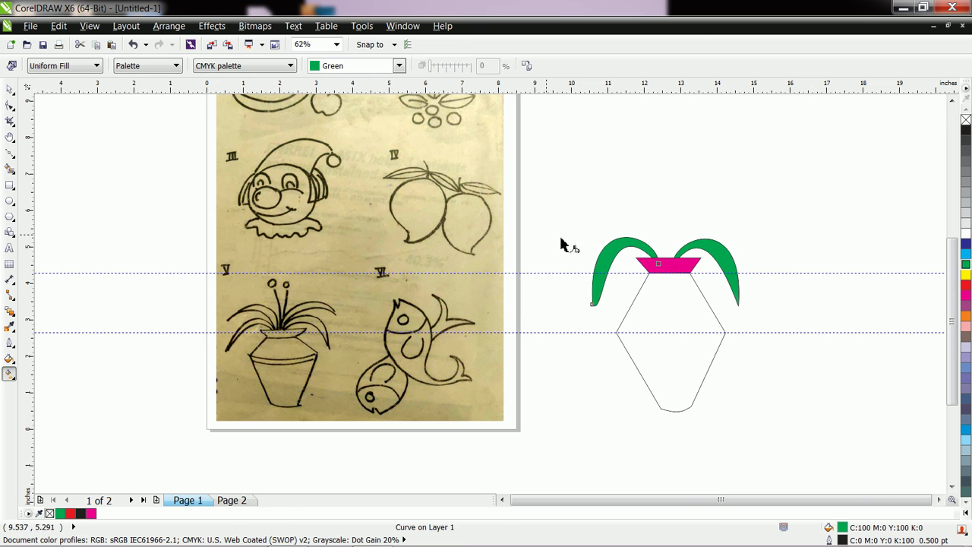
Step: Apply a linear gradient to the left leaf, running from green at the arch to yellow at the drooping tip
click(9, 89)
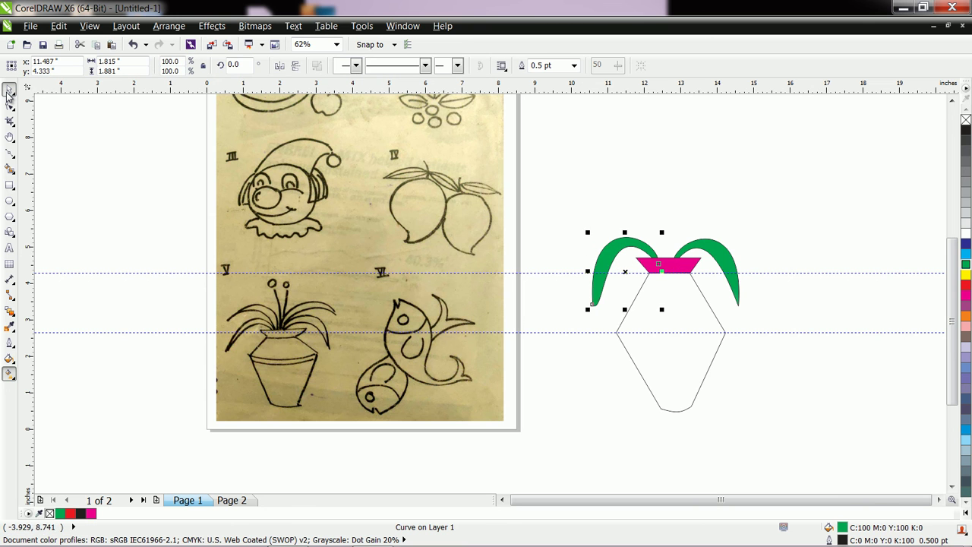
click(10, 374)
drag(608, 259, 585, 309)
click(155, 66)
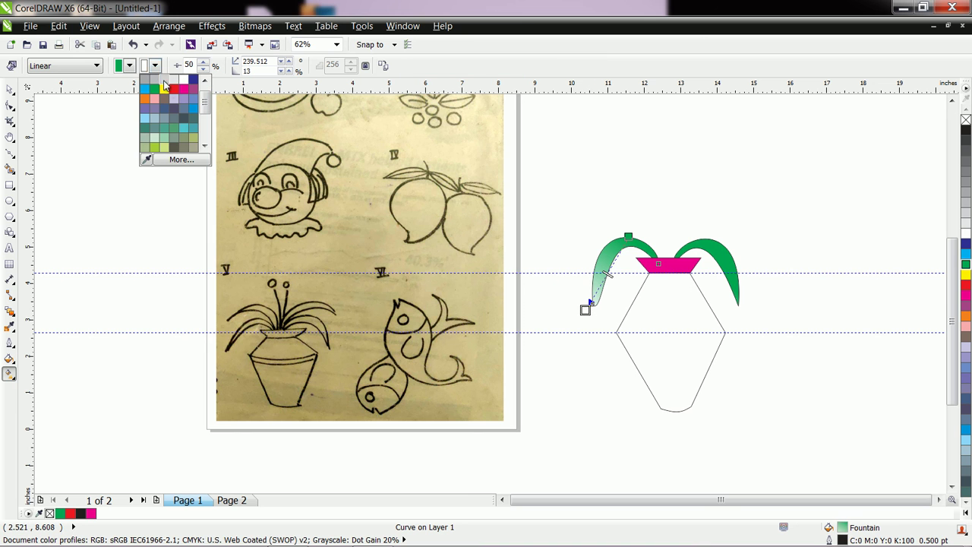
click(171, 93)
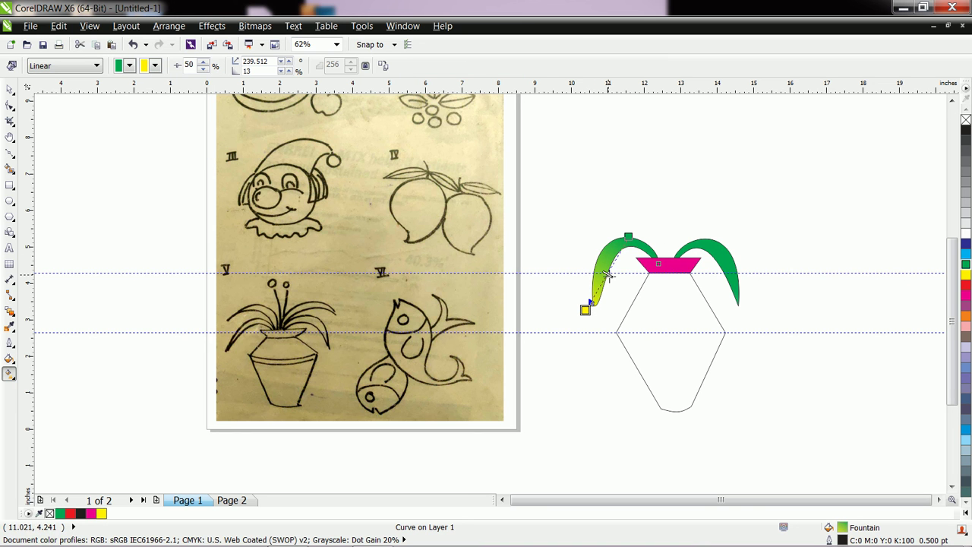
click(616, 322)
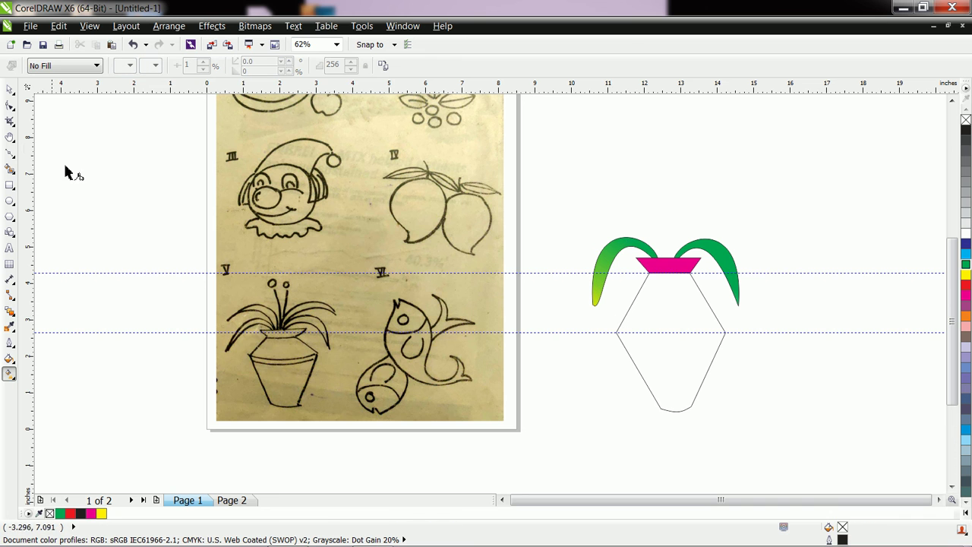
click(10, 89)
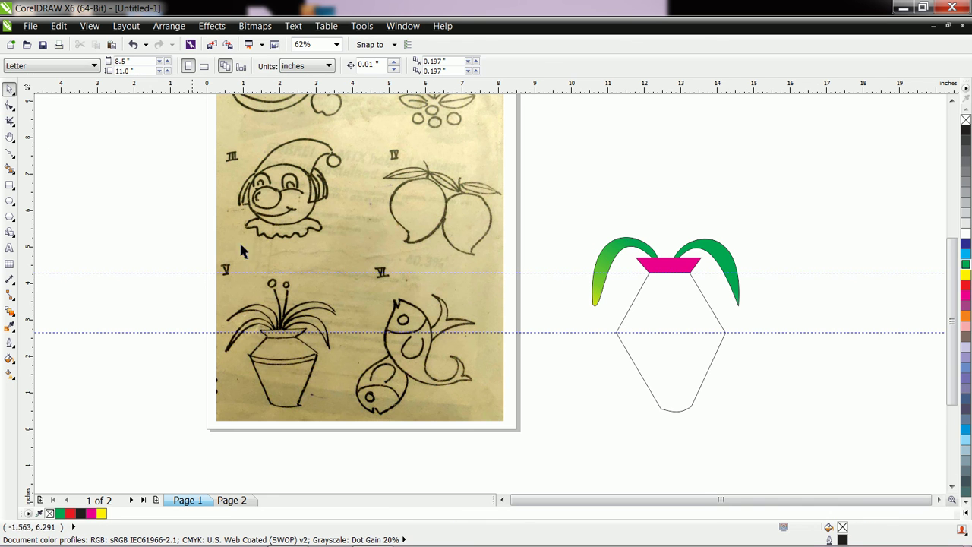
click(953, 101)
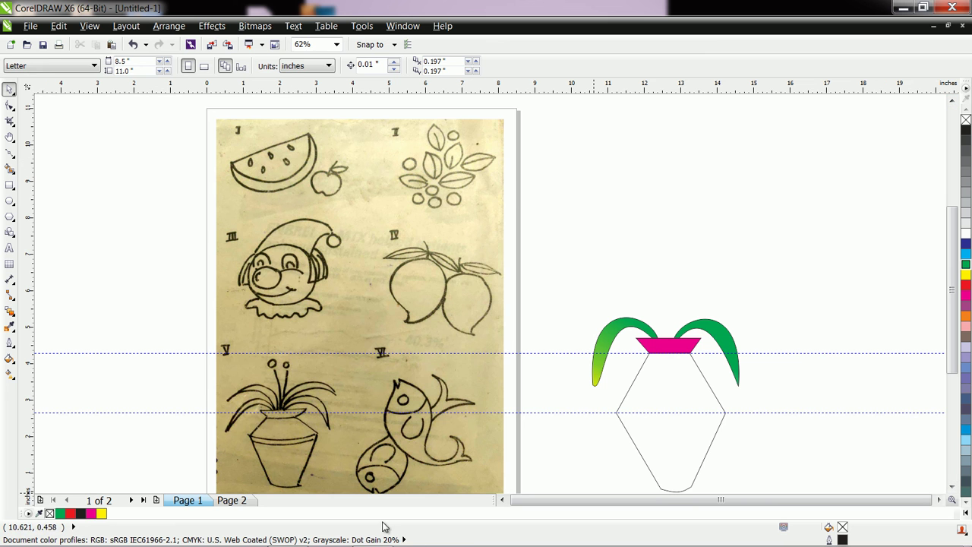